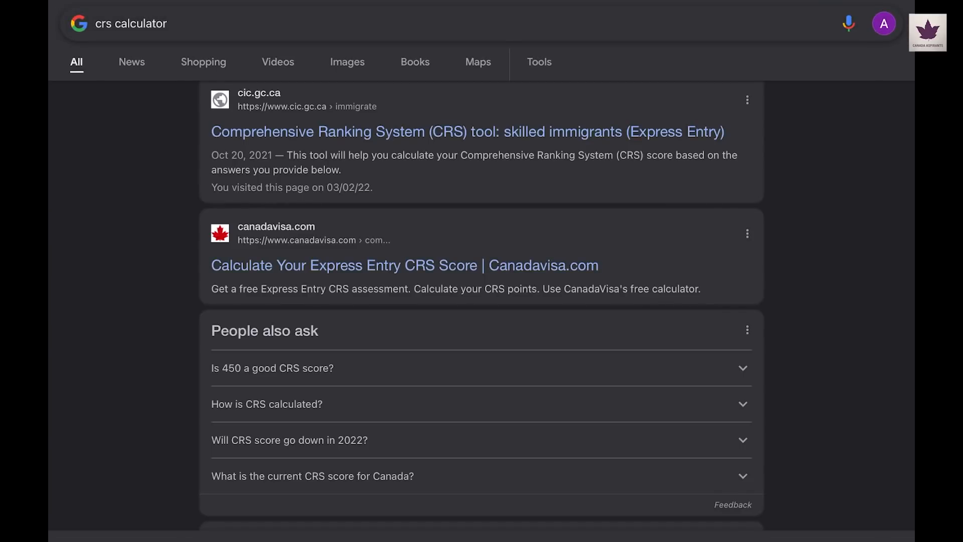
# Open the cic.gc.ca Comprehensive Ranking System (CRS) tool from the search results and read its introduction down to the first question
pyautogui.click(467, 131)
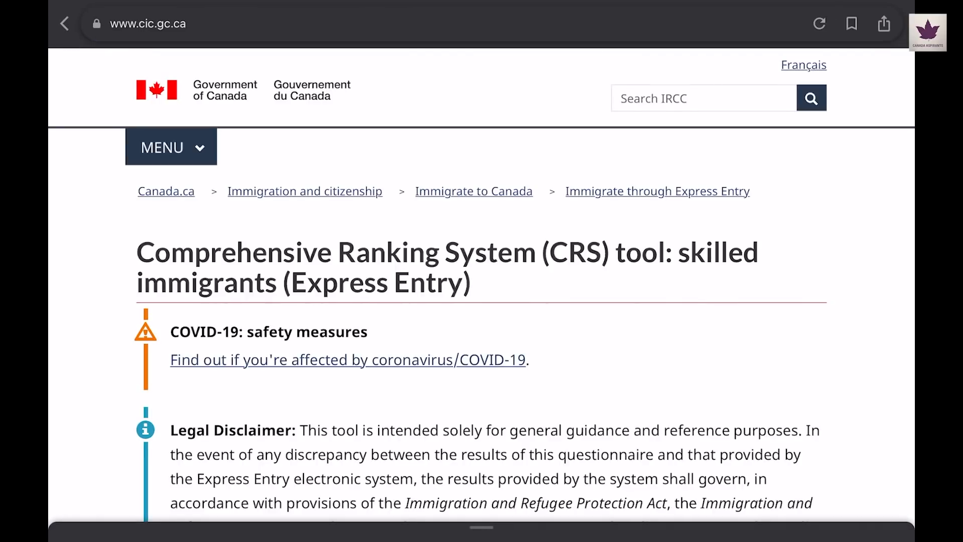
pyautogui.scroll(-1, 481, 271)
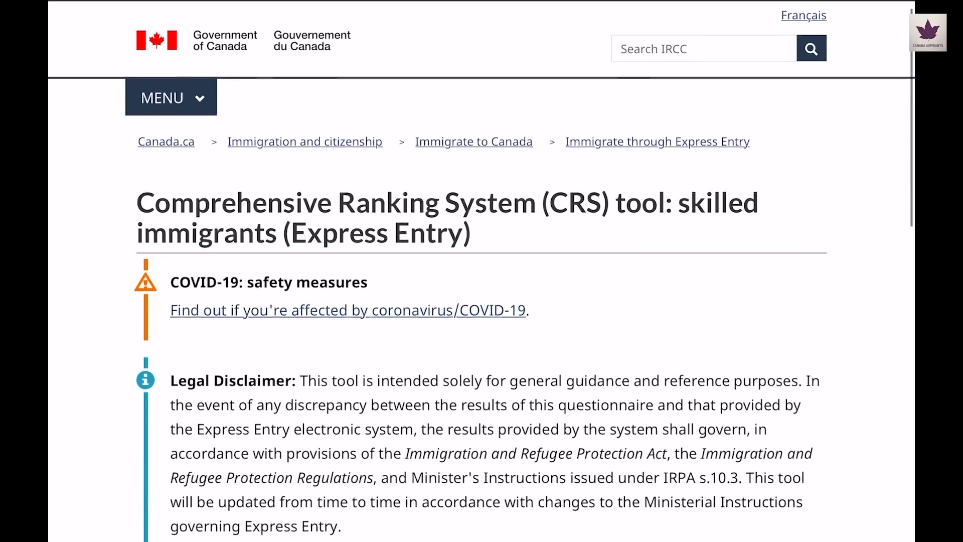
pyautogui.scroll(-3, 482, 271)
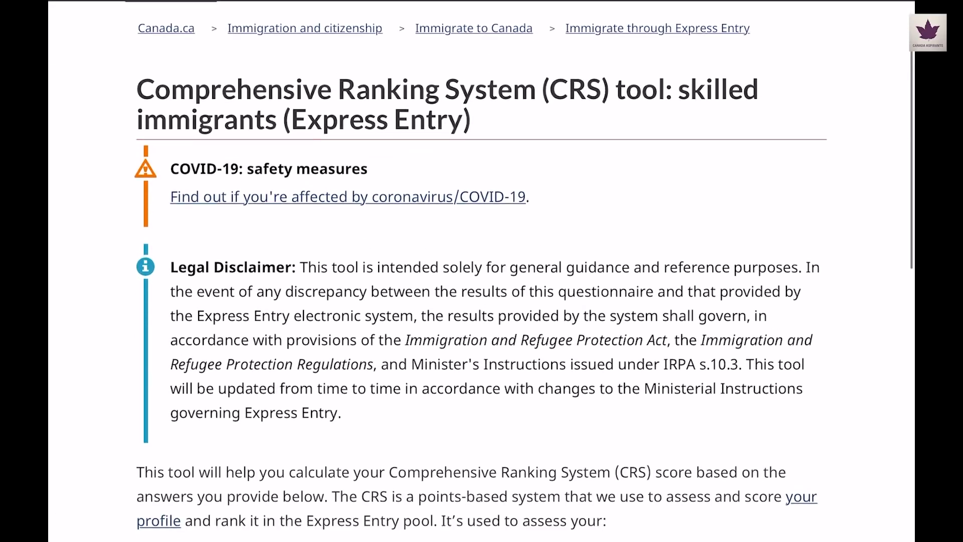
pyautogui.scroll(-4, 482, 271)
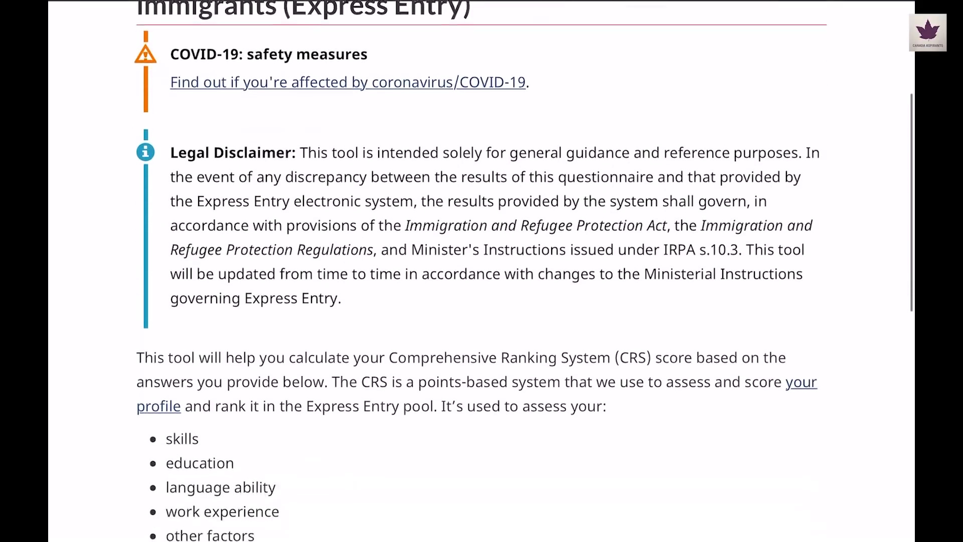
pyautogui.scroll(-2, 482, 271)
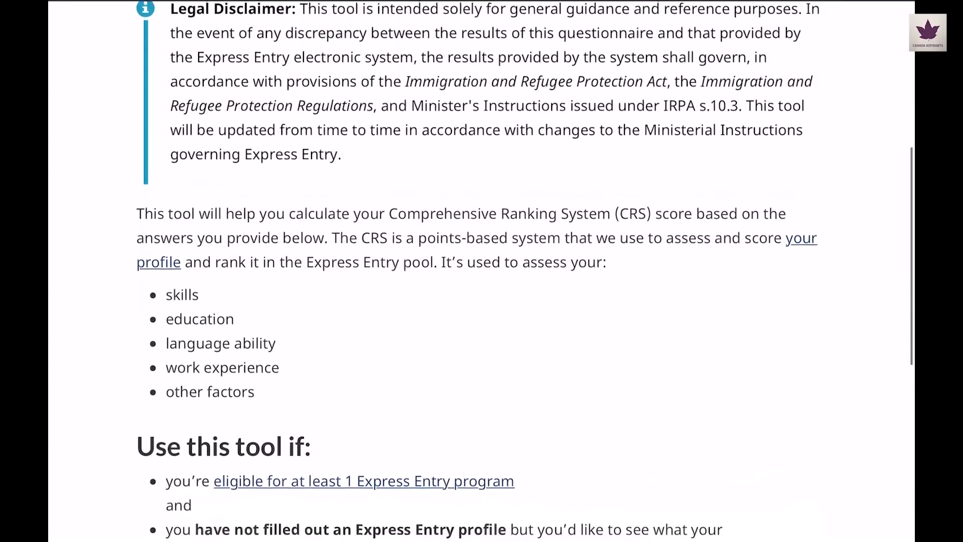
pyautogui.scroll(-1, 481, 271)
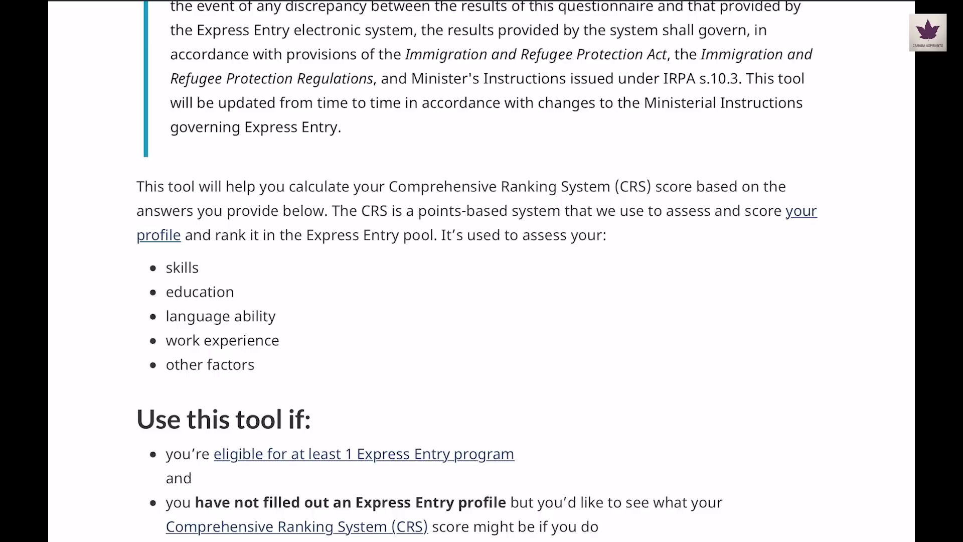
pyautogui.scroll(-4, 524, 268)
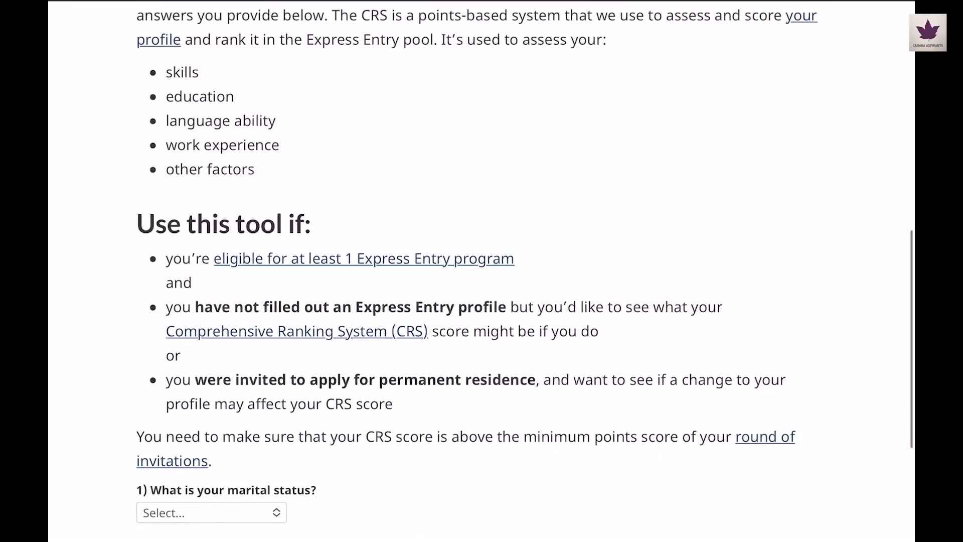
pyautogui.scroll(-3, 481, 271)
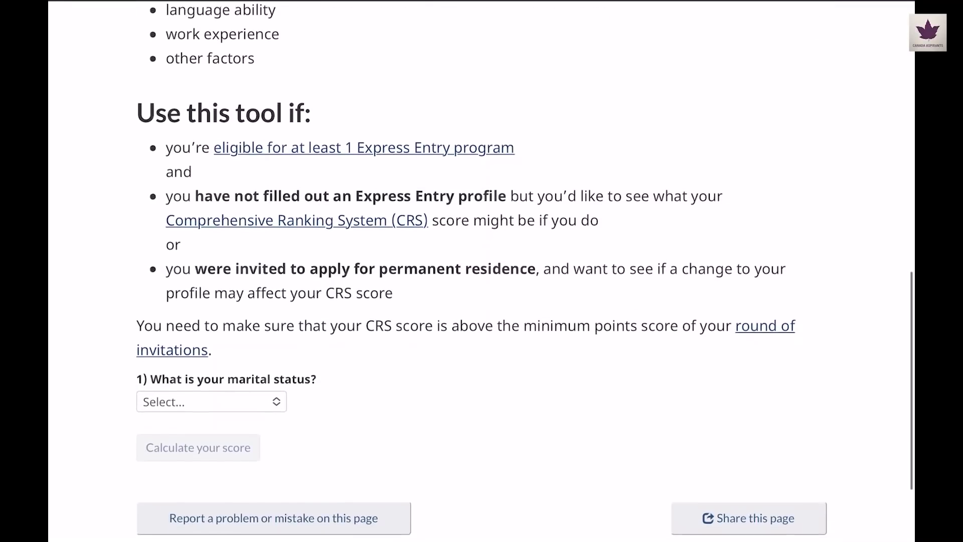
pyautogui.scroll(-2, 482, 271)
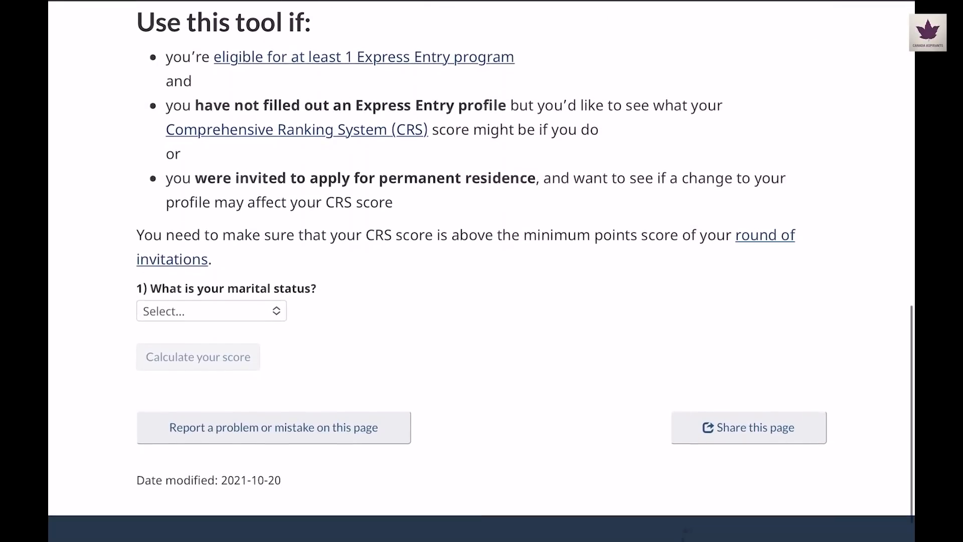
# Set the marital status to Never Married / Single and the age to 27 years
pyautogui.click(211, 310)
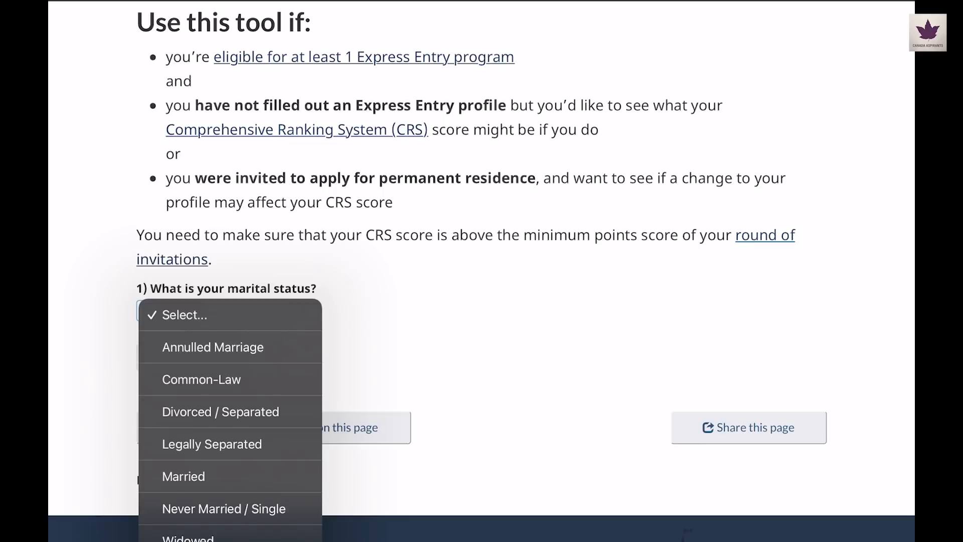
pyautogui.click(223, 508)
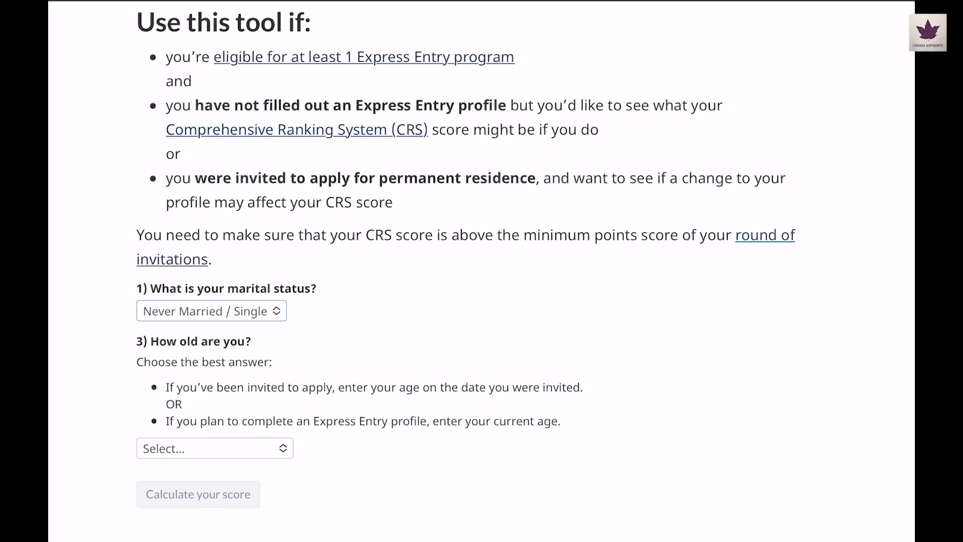
pyautogui.click(214, 448)
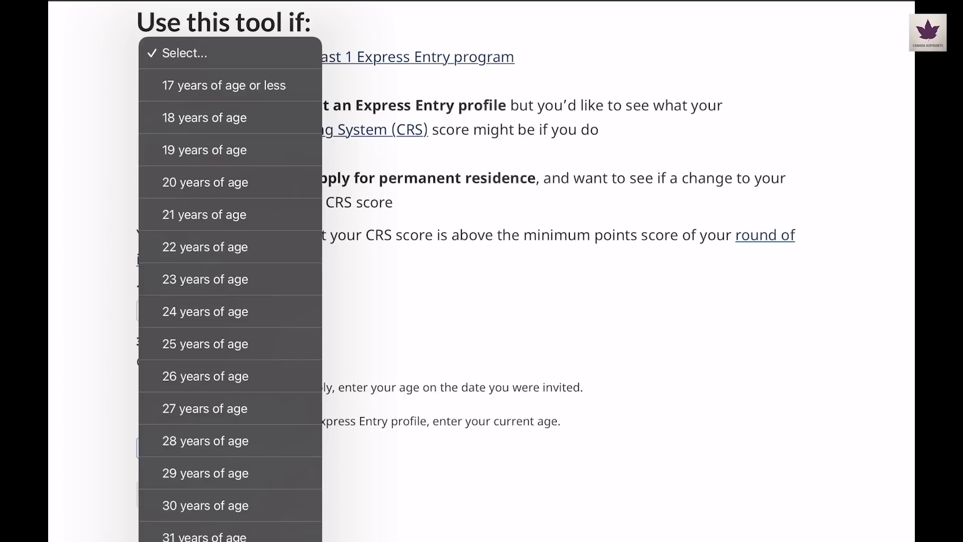
pyautogui.click(205, 409)
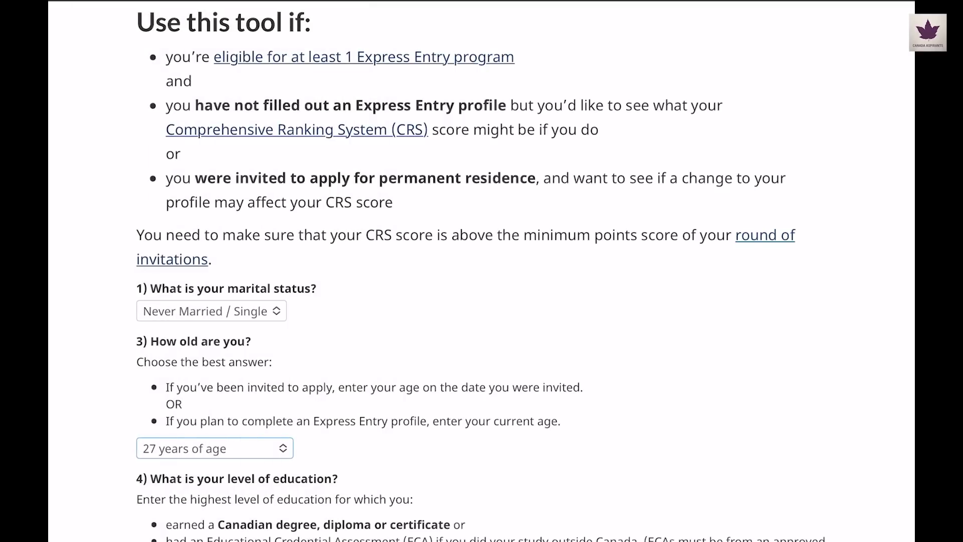
# Set the education level to Master's or professional degree, and answer No to having earned a Canadian degree, diploma or certificate
pyautogui.scroll(-4, 481, 270)
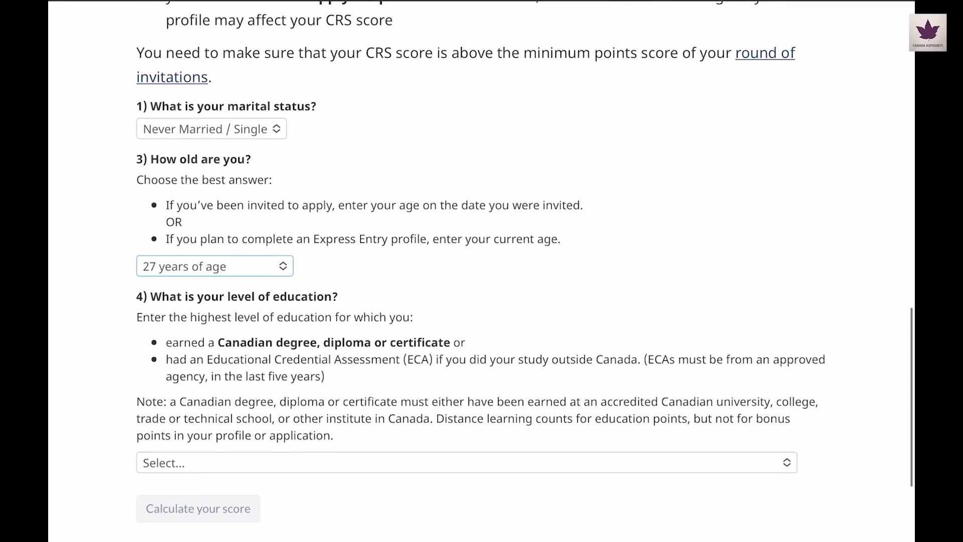
pyautogui.scroll(-1, 482, 271)
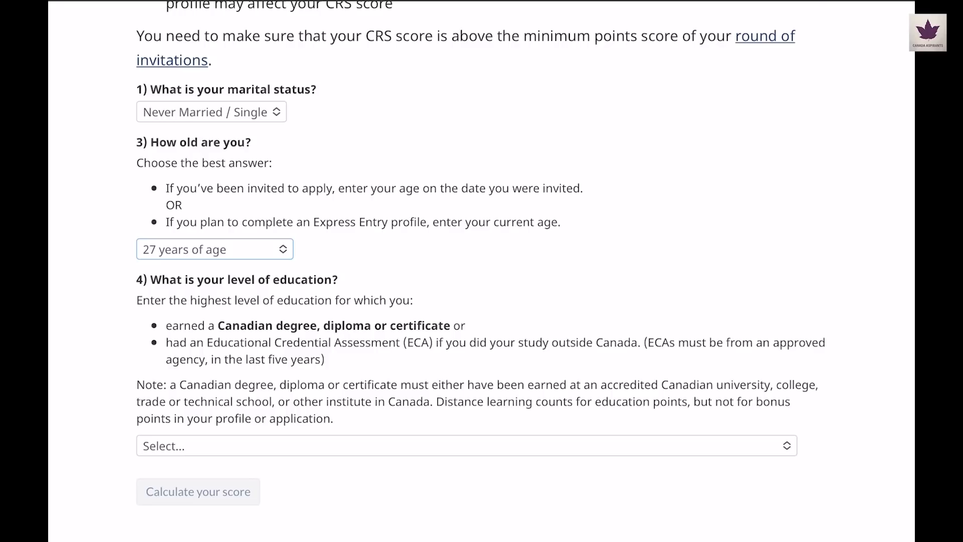
pyautogui.click(231, 445)
pyautogui.click(229, 529)
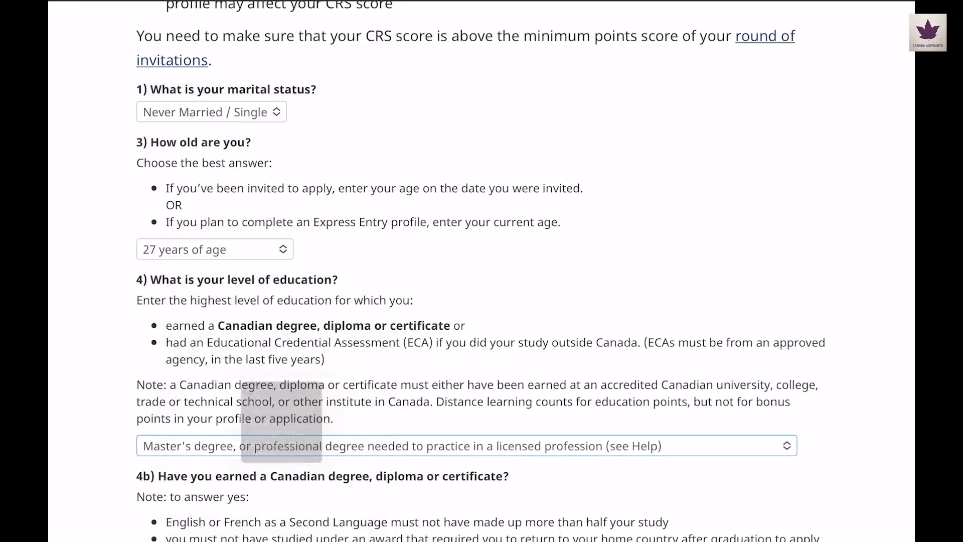
pyautogui.scroll(-4, 481, 271)
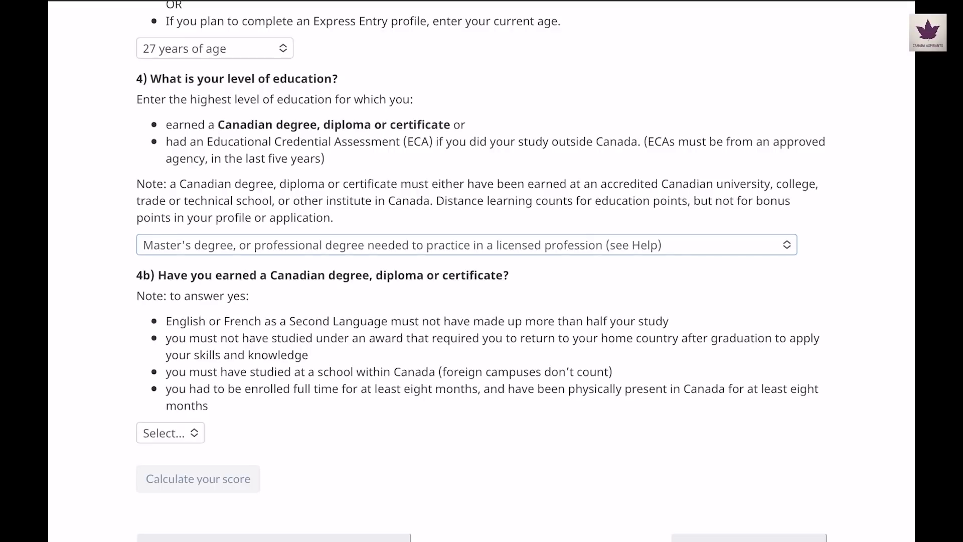
pyautogui.click(170, 433)
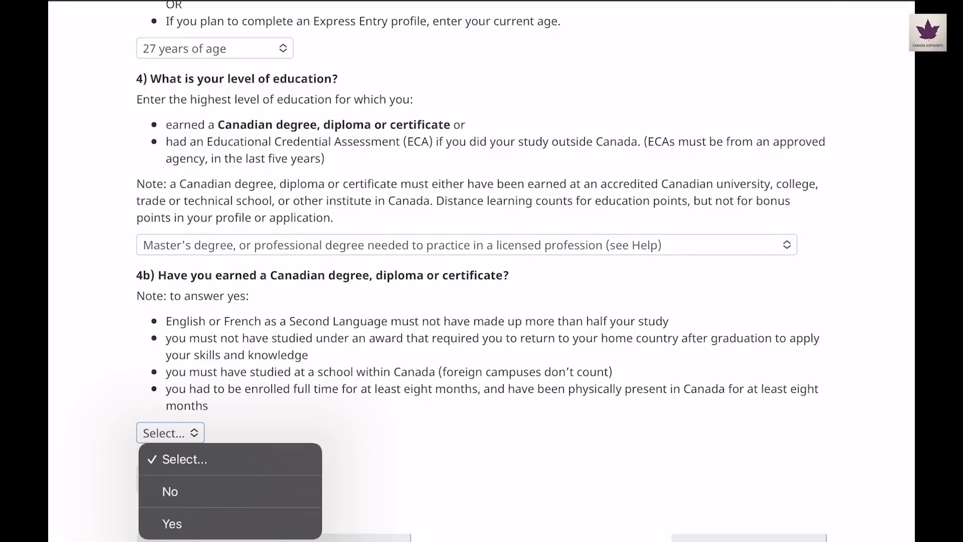
pyautogui.click(170, 491)
# Answer Yes to test results being less than two years old and choose IELTS as the first official language test
pyautogui.scroll(-3, 481, 270)
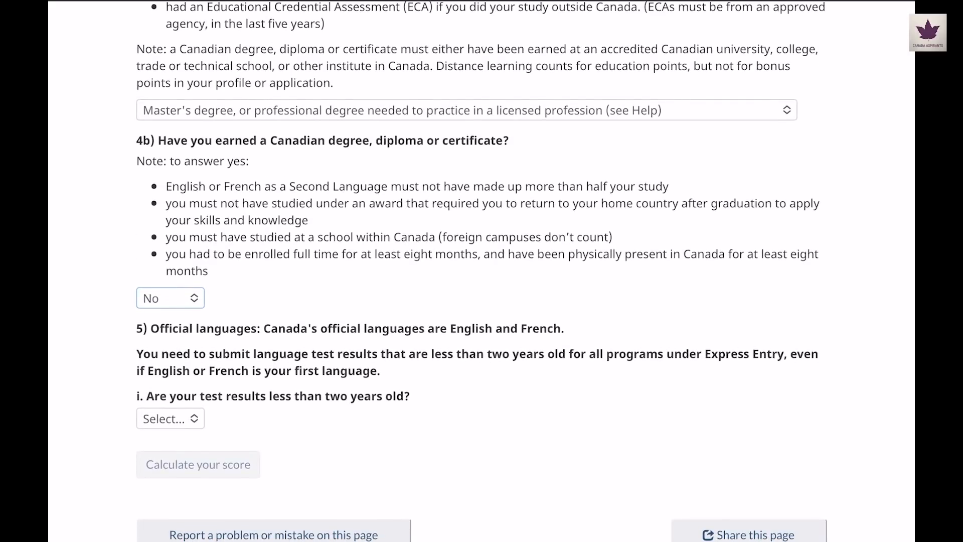
pyautogui.click(170, 418)
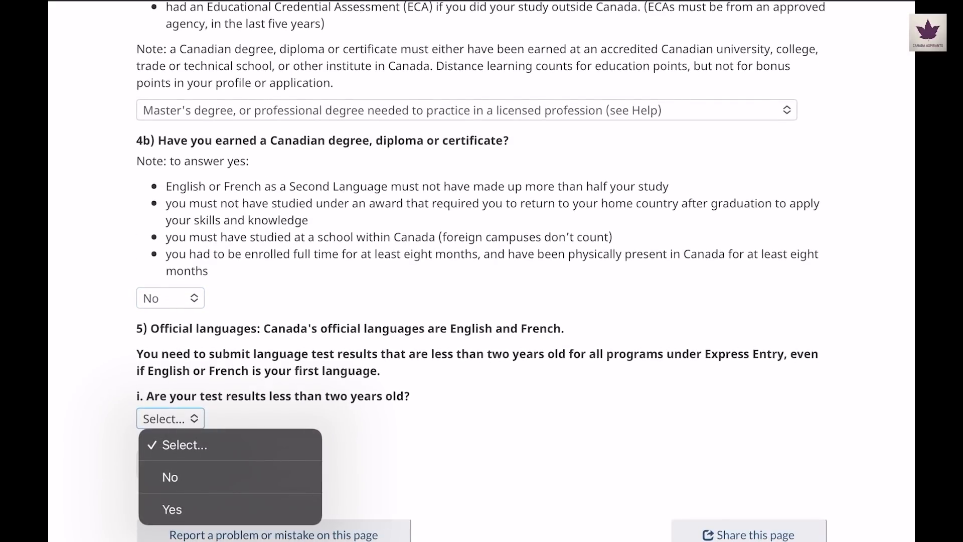
pyautogui.click(172, 510)
pyautogui.scroll(-1, 482, 270)
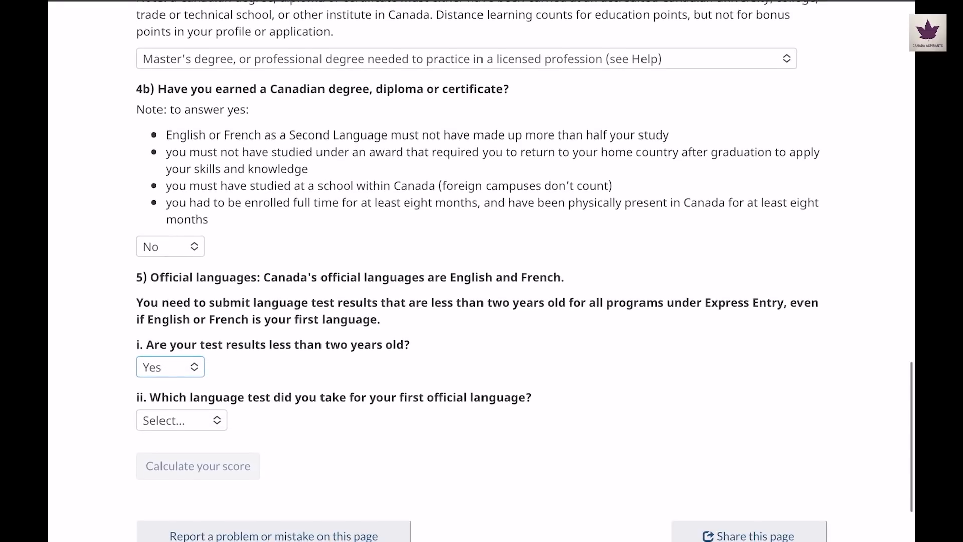
pyautogui.click(181, 420)
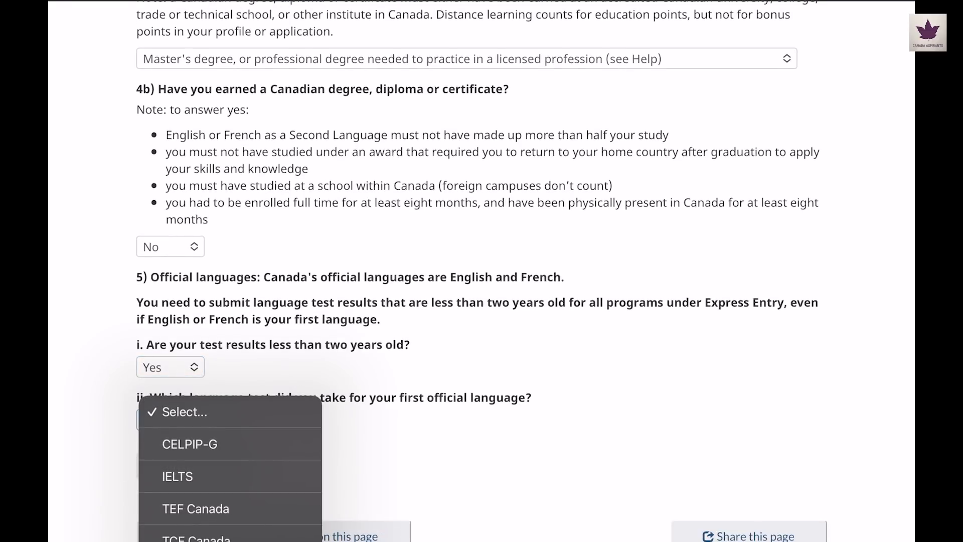
pyautogui.click(178, 477)
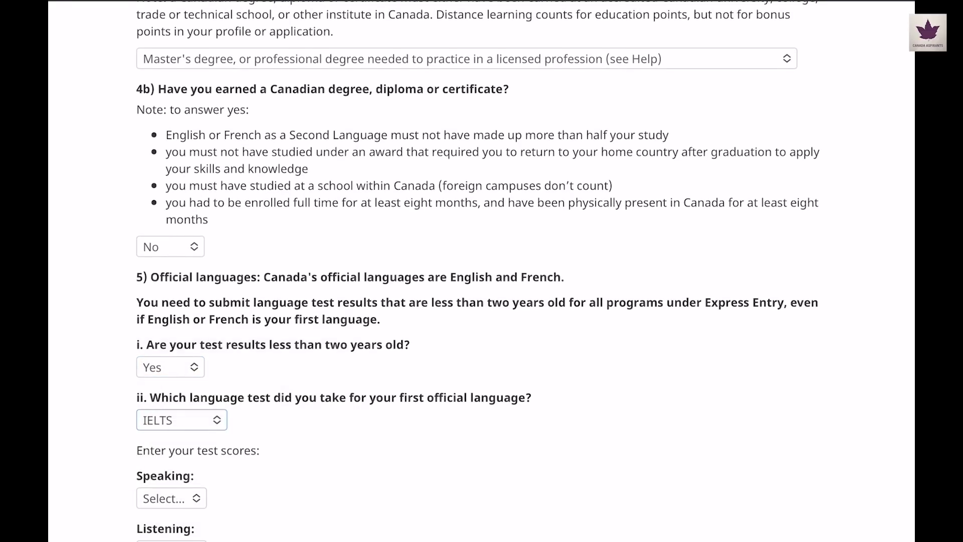
# Enter the IELTS scores: Speaking 7.0, Listening 8.5 – 9.0, Reading 7.0 - 7.5 and Writing 7.0
pyautogui.scroll(-2, 481, 271)
pyautogui.click(170, 397)
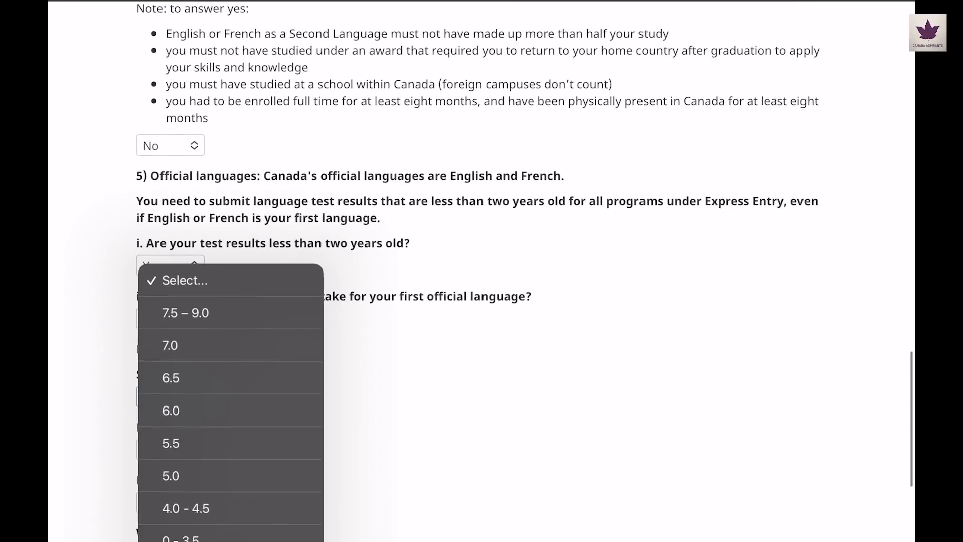
pyautogui.click(171, 345)
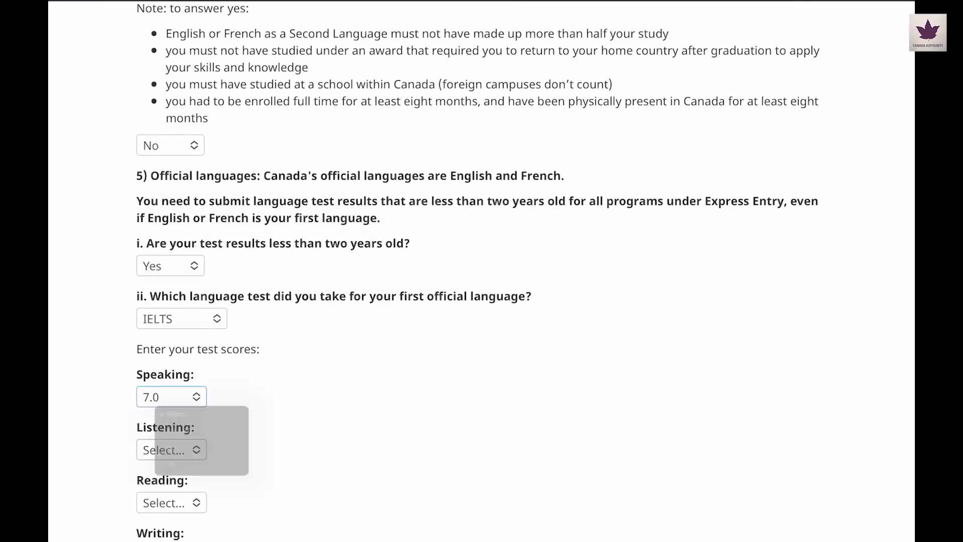
pyautogui.click(171, 449)
pyautogui.click(172, 314)
pyautogui.scroll(-2, 482, 271)
pyautogui.click(171, 430)
pyautogui.click(172, 346)
pyautogui.scroll(-1, 482, 271)
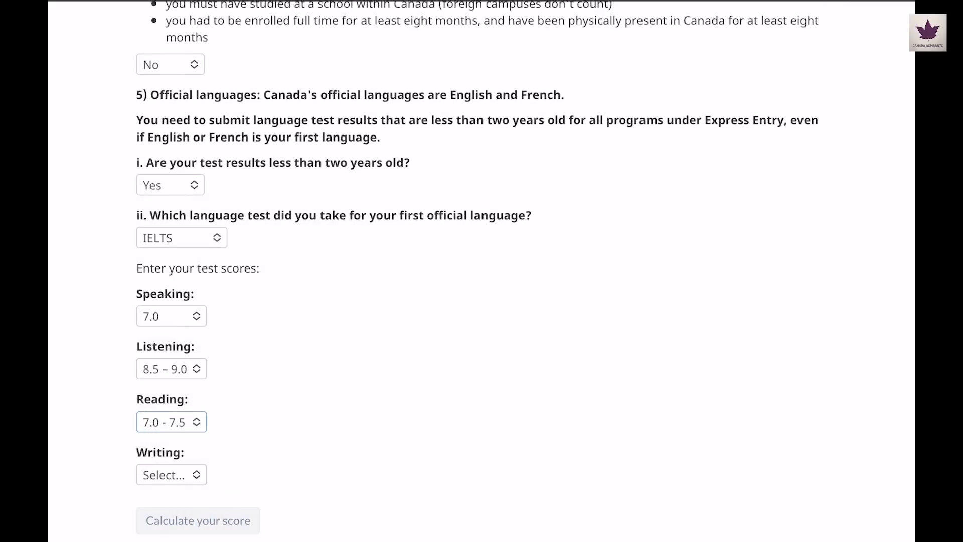
pyautogui.click(171, 475)
pyautogui.click(172, 372)
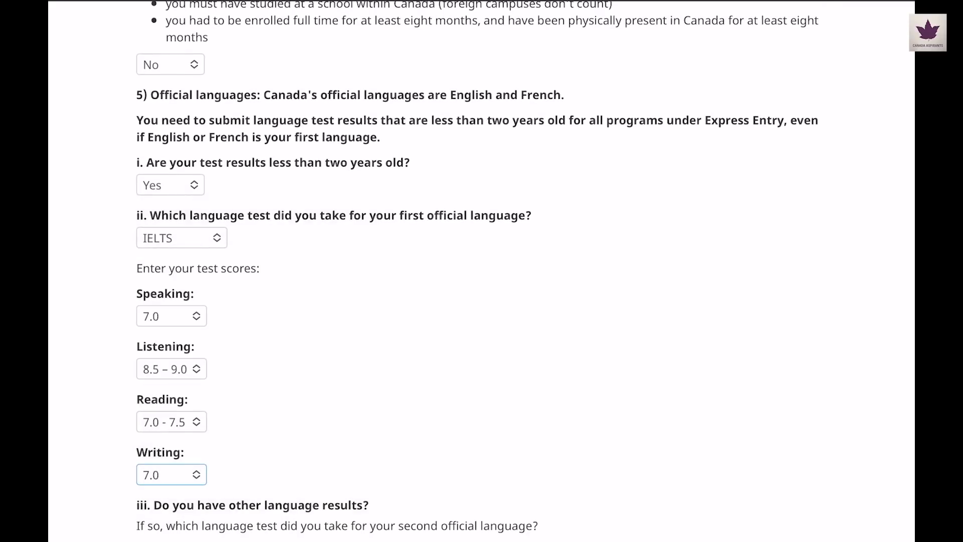
# Set the second official language test to not applicable
pyautogui.scroll(-3, 481, 271)
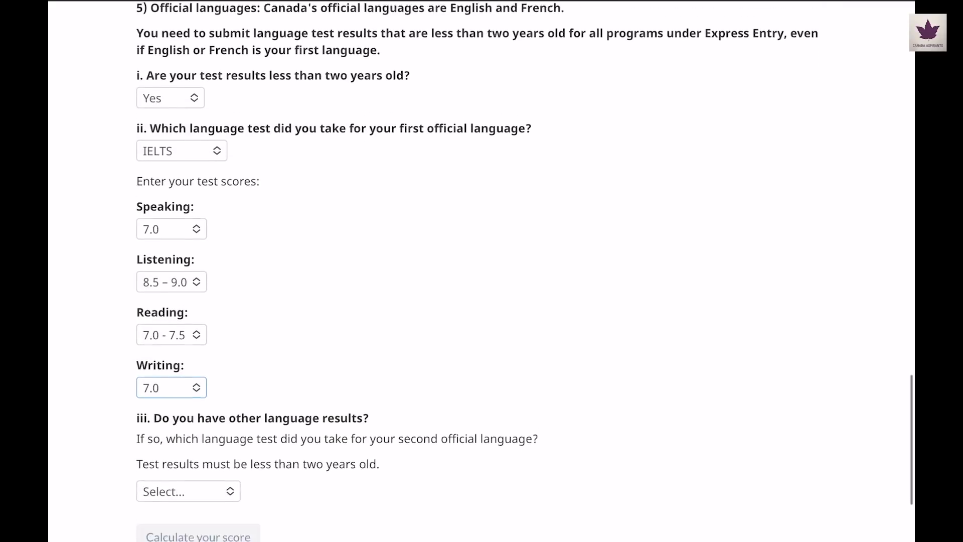
pyautogui.click(188, 455)
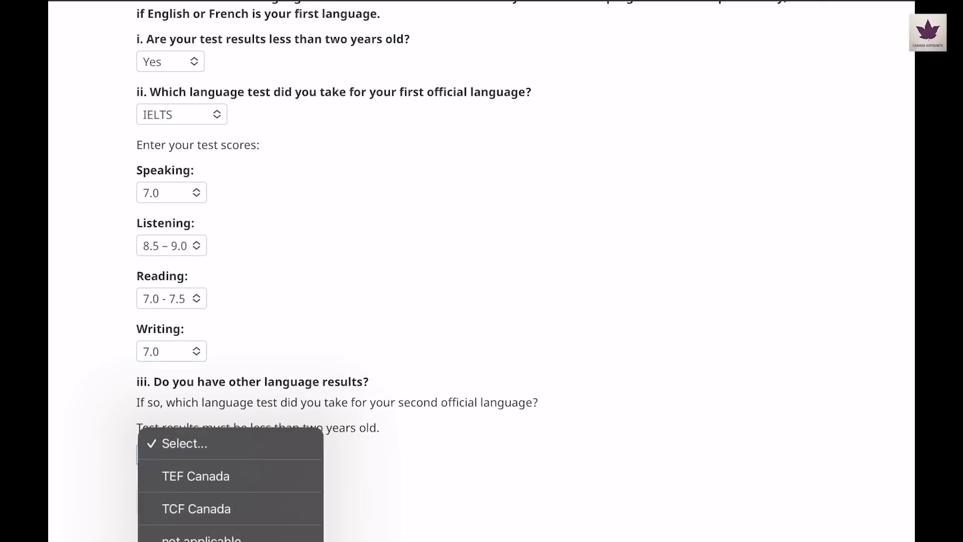
pyautogui.click(200, 538)
# Set the skilled work experience in Canada over the last ten years to None or less than a year
pyautogui.scroll(-3, 481, 271)
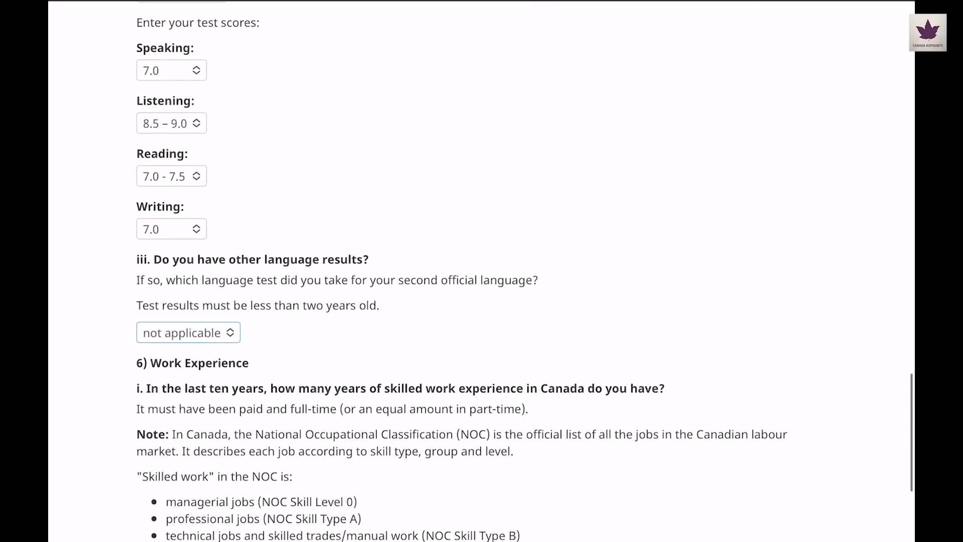
pyautogui.scroll(-3, 481, 271)
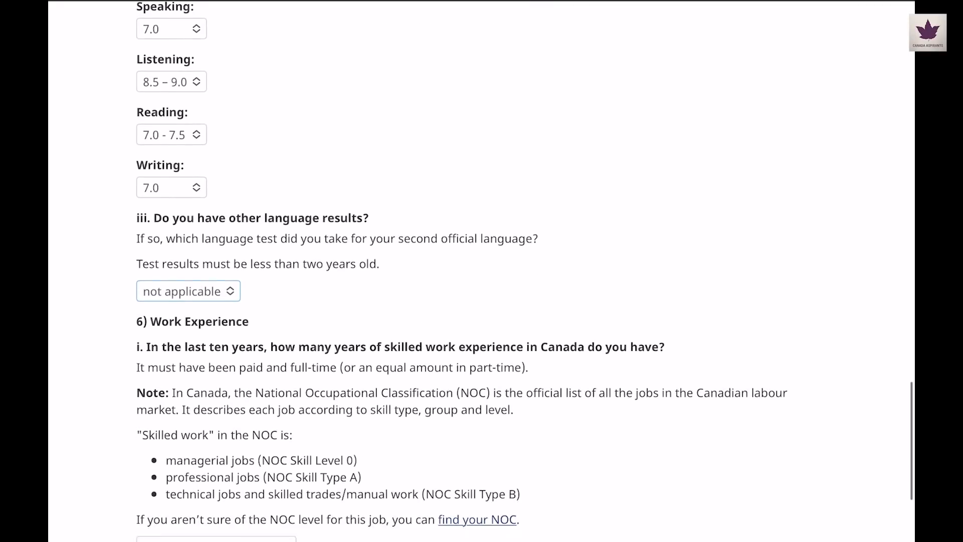
pyautogui.scroll(-1, 481, 271)
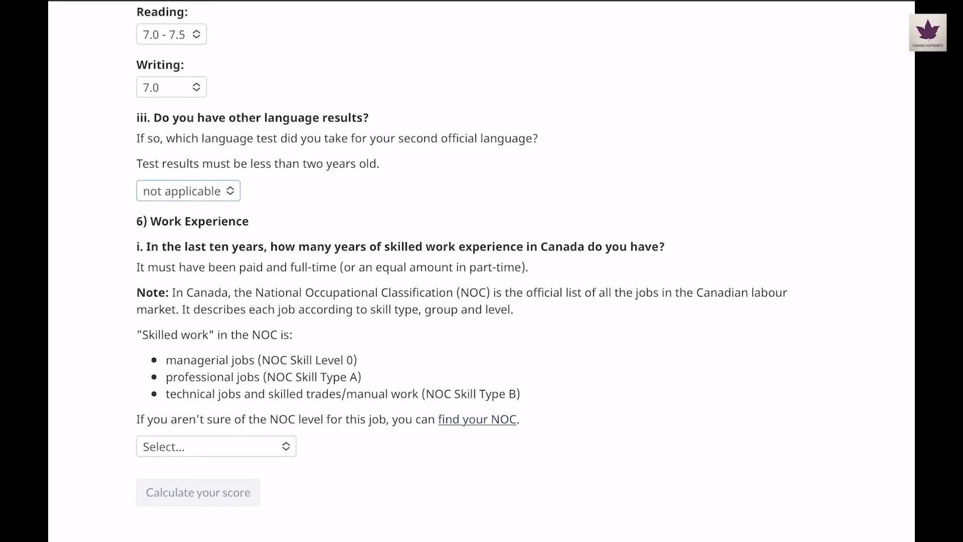
pyautogui.click(216, 446)
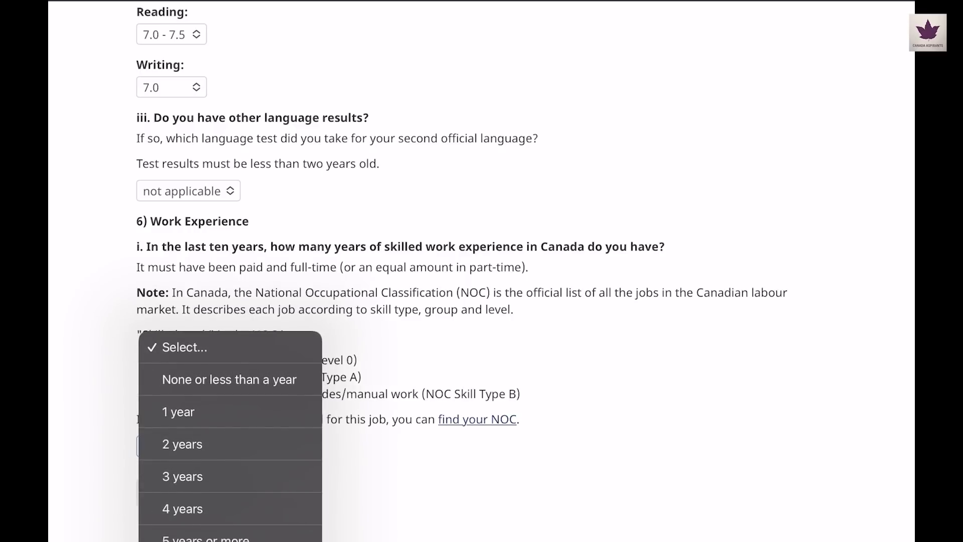
pyautogui.click(229, 379)
pyautogui.scroll(-3, 481, 270)
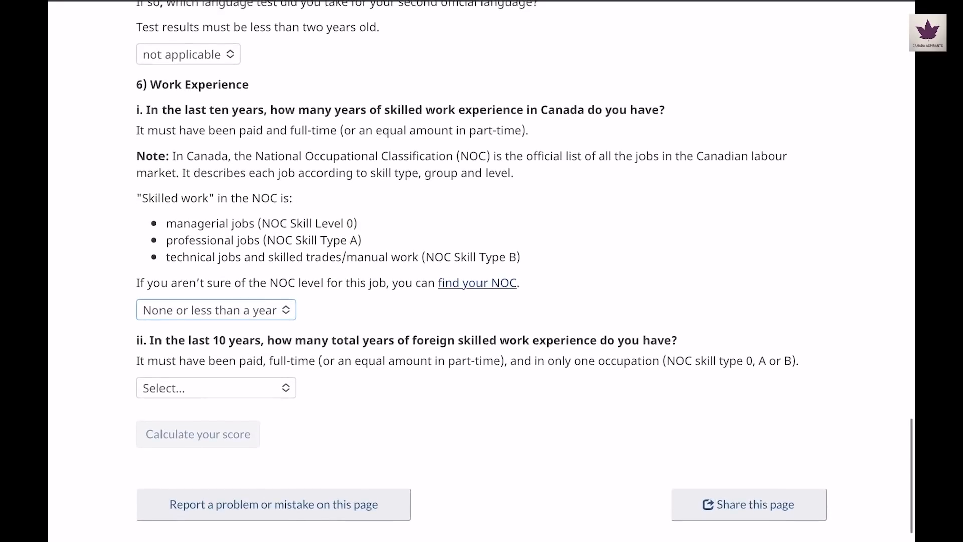
pyautogui.scroll(-1, 481, 271)
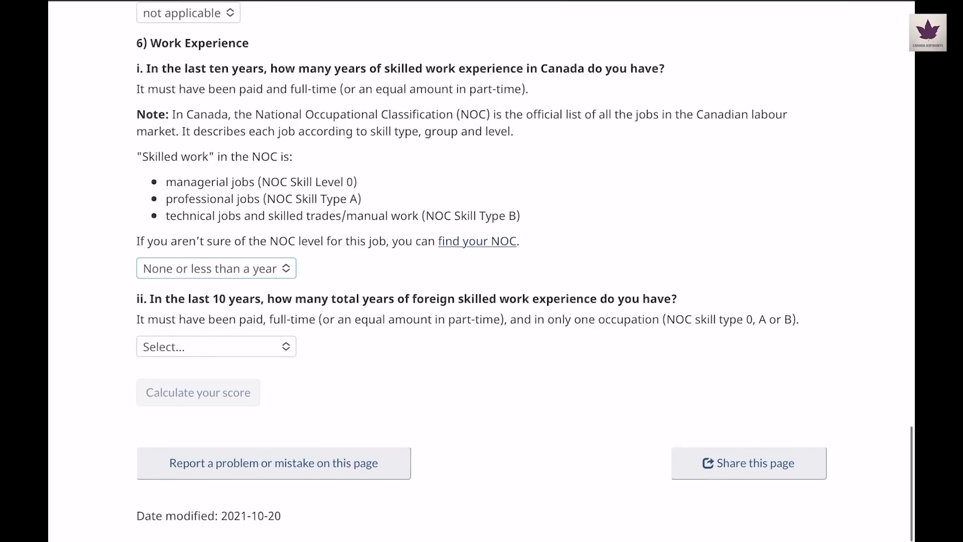
# Set the foreign skilled work experience to 3 years or more and answer No to holding a Canadian certificate of qualification
pyautogui.click(216, 346)
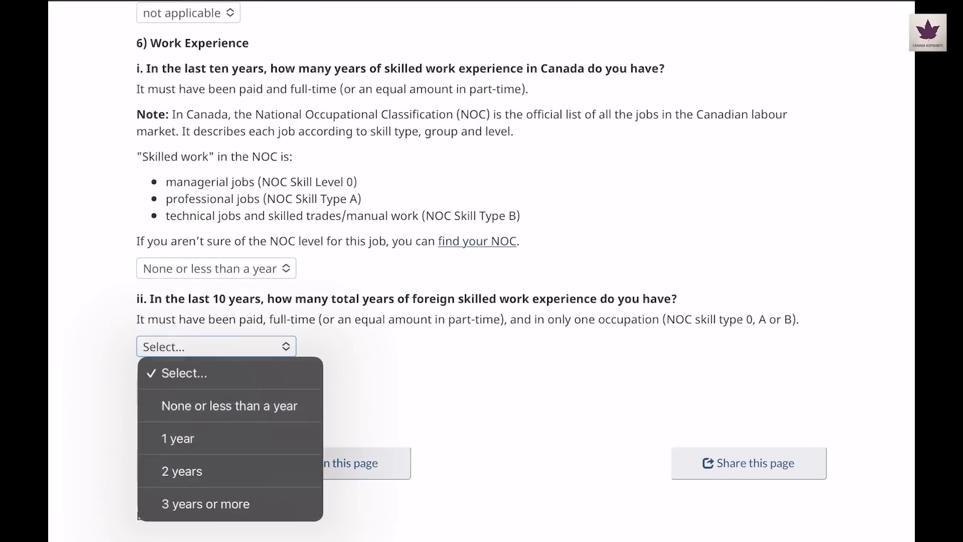
pyautogui.click(206, 501)
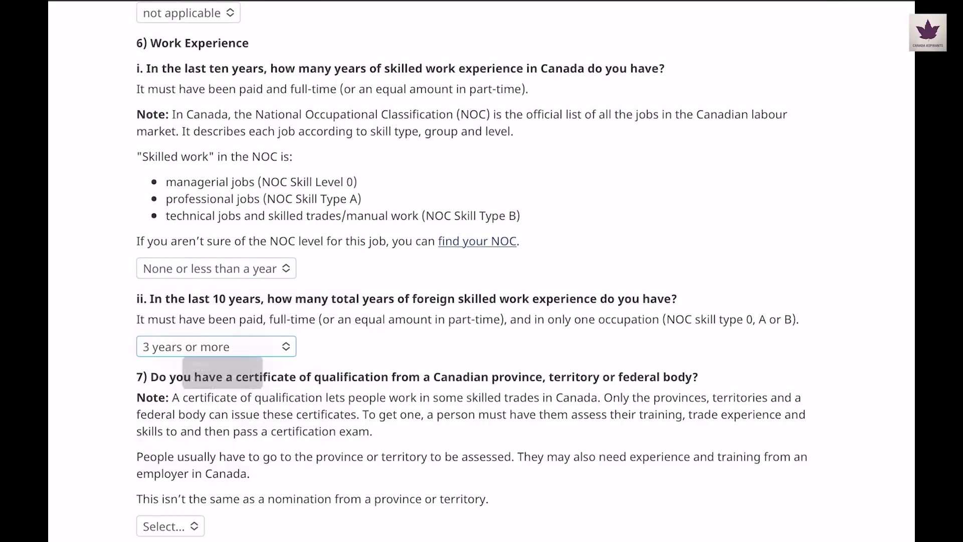
pyautogui.scroll(-2, 482, 271)
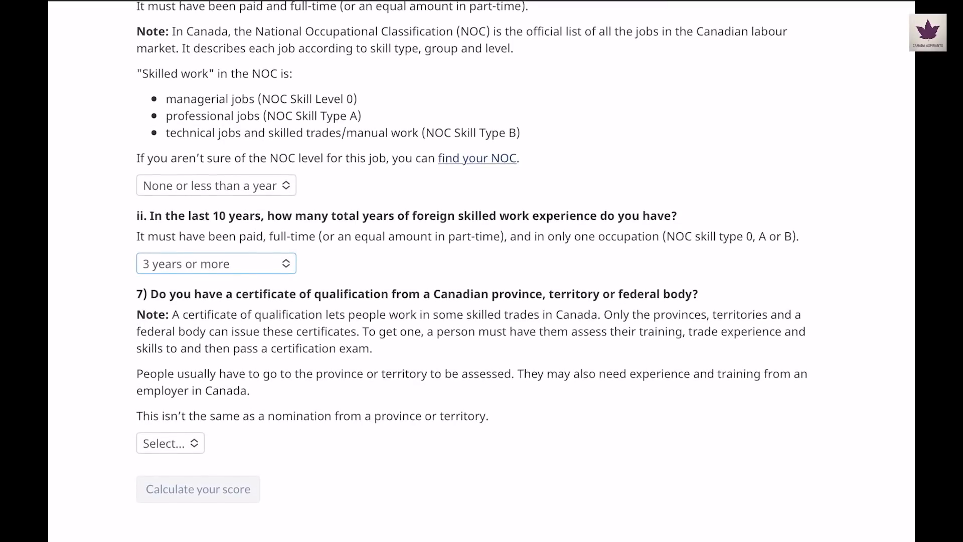
pyautogui.click(170, 443)
pyautogui.click(168, 498)
# Answer No to having a valid job offer supported by an LMIA and No to having a provincial or territorial nomination certificate
pyautogui.scroll(-2, 481, 271)
pyautogui.scroll(-3, 481, 271)
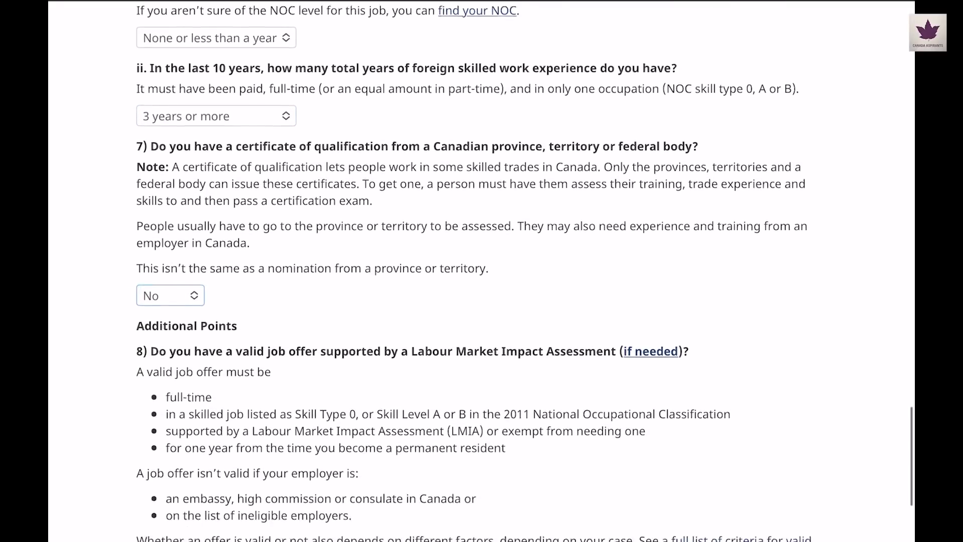
pyautogui.scroll(-1, 481, 270)
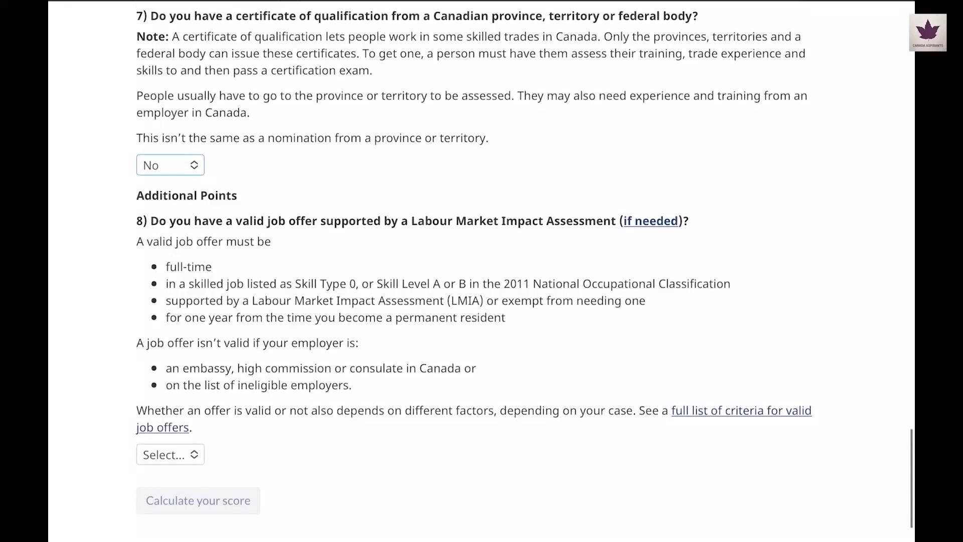
pyautogui.click(170, 453)
pyautogui.click(170, 508)
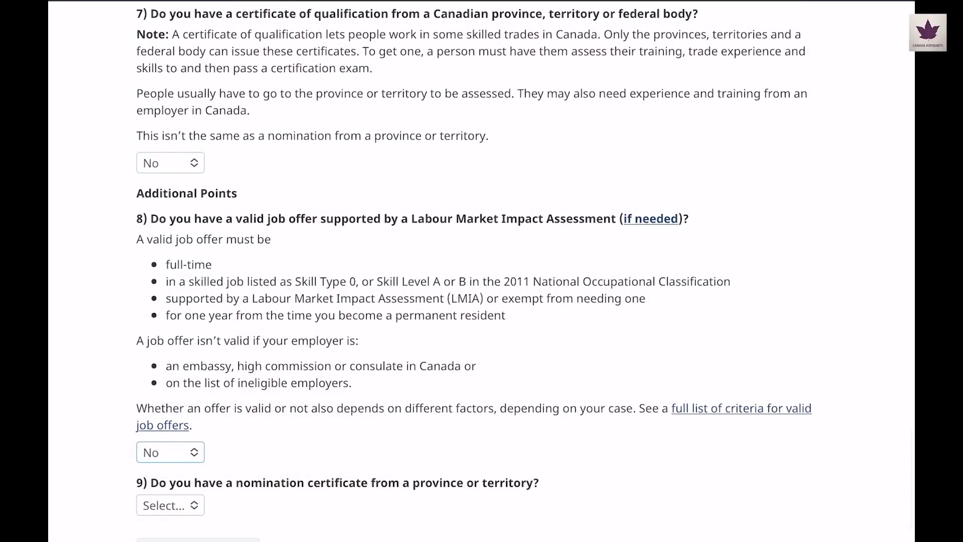
pyautogui.scroll(-1, 481, 271)
pyautogui.click(170, 468)
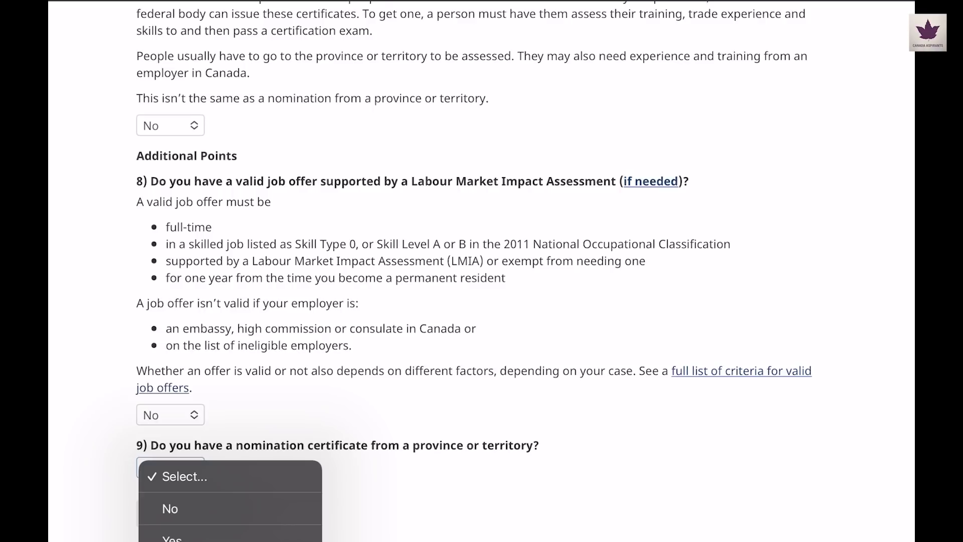
pyautogui.click(170, 508)
# Answer No to having a brother or sister living in Canada and calculate the CRS score
pyautogui.scroll(-5, 481, 271)
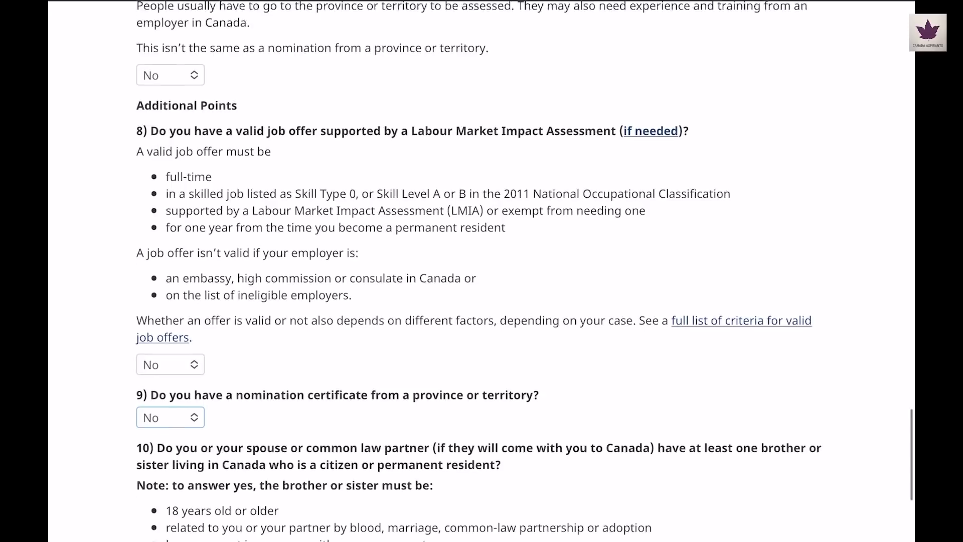
pyautogui.scroll(-2, 479, 271)
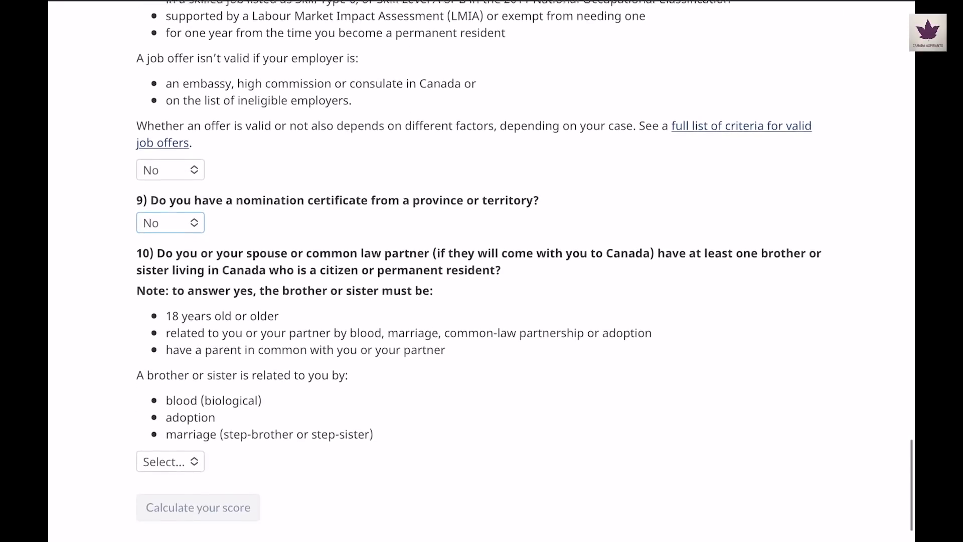
pyautogui.click(170, 448)
pyautogui.click(170, 507)
pyautogui.scroll(-2, 481, 271)
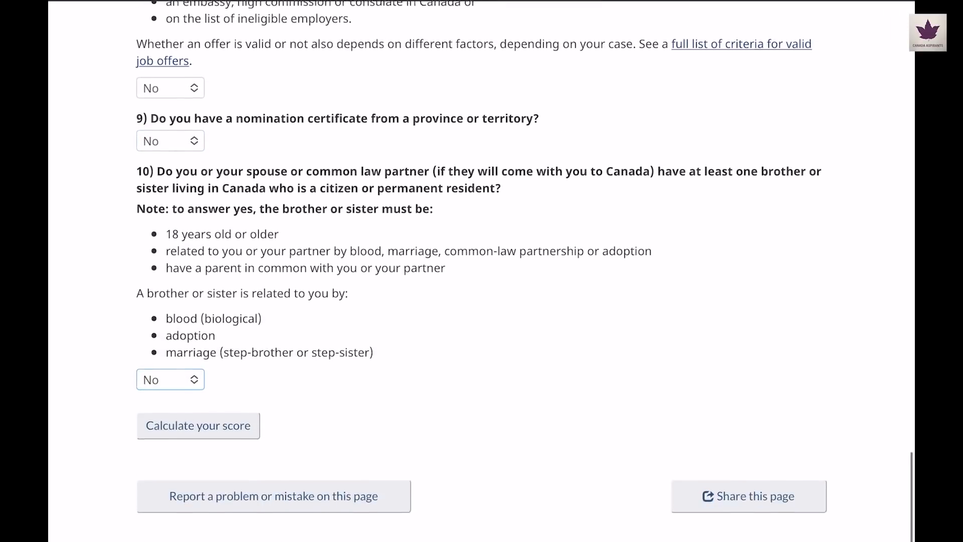
pyautogui.click(198, 416)
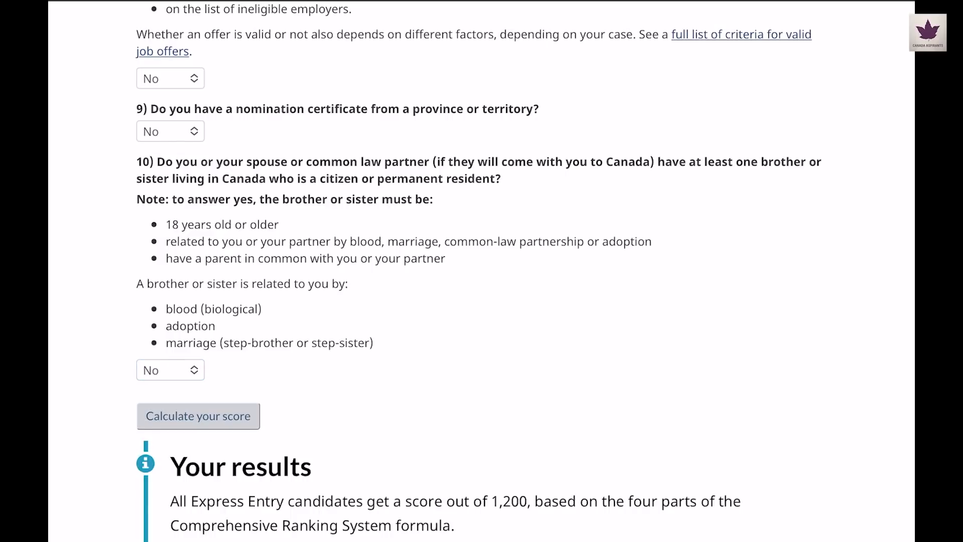
# Examine the score breakdown for core, spouse, skill transferability and additional points, through to the CRS grand total
pyautogui.scroll(-6, 482, 271)
pyautogui.scroll(-4, 482, 271)
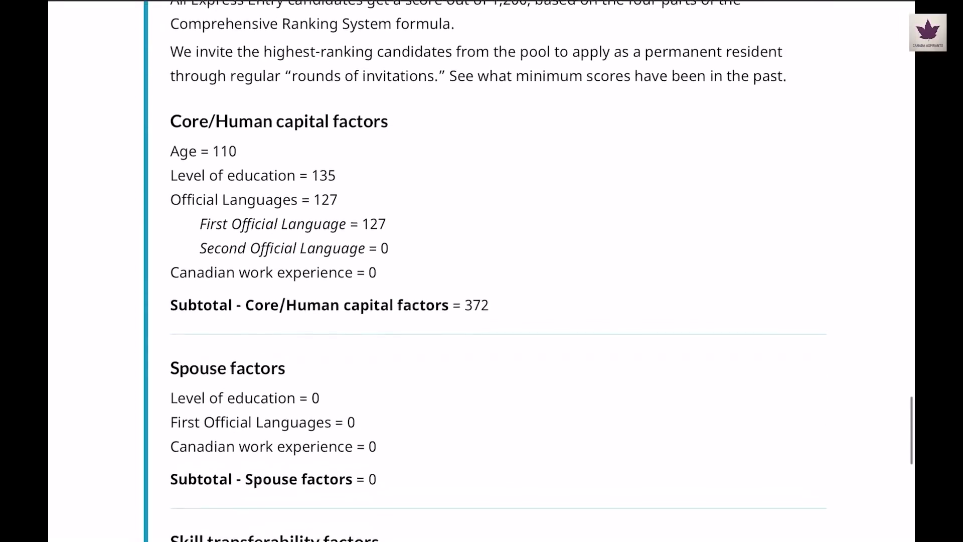
pyautogui.scroll(1, 482, 271)
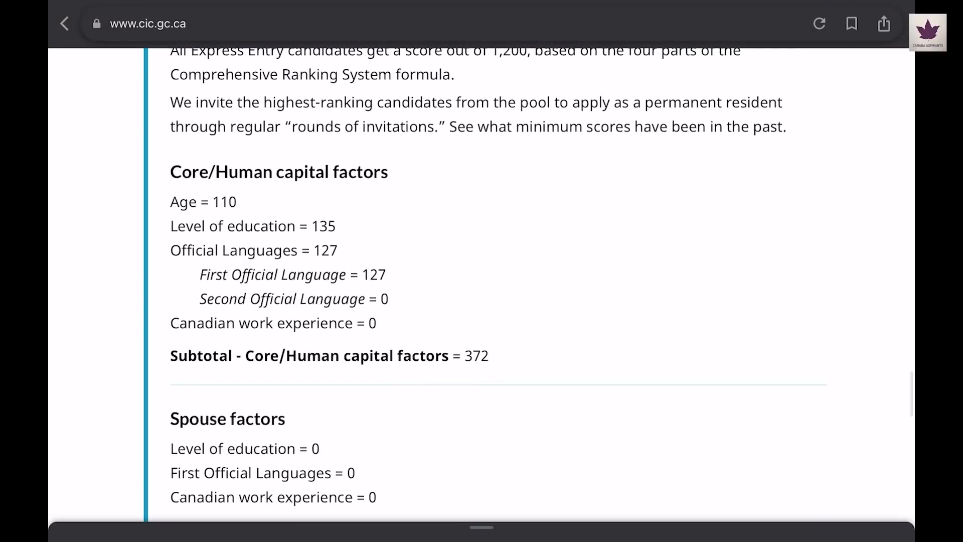
pyautogui.scroll(-2, 482, 270)
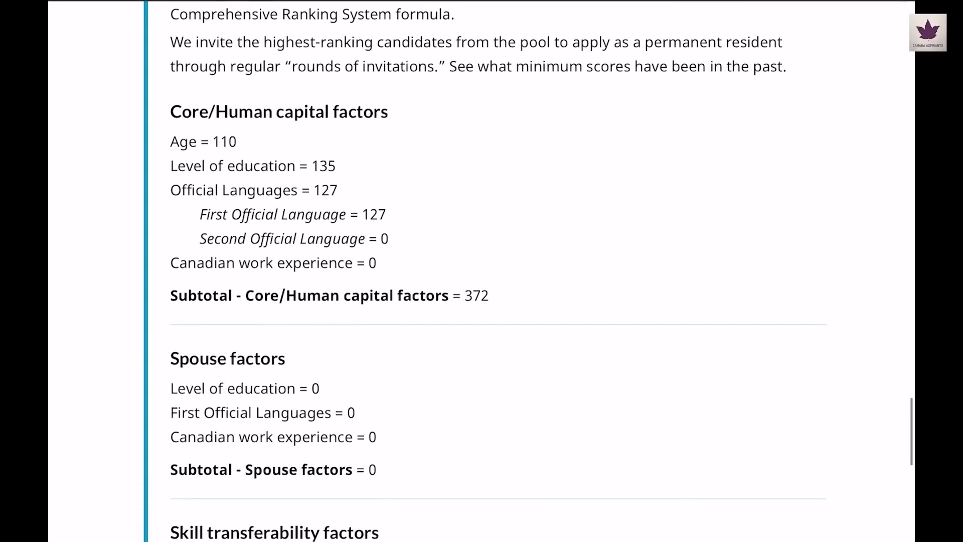
pyautogui.scroll(-2, 482, 271)
pyautogui.scroll(-3, 482, 271)
pyautogui.scroll(-4, 481, 271)
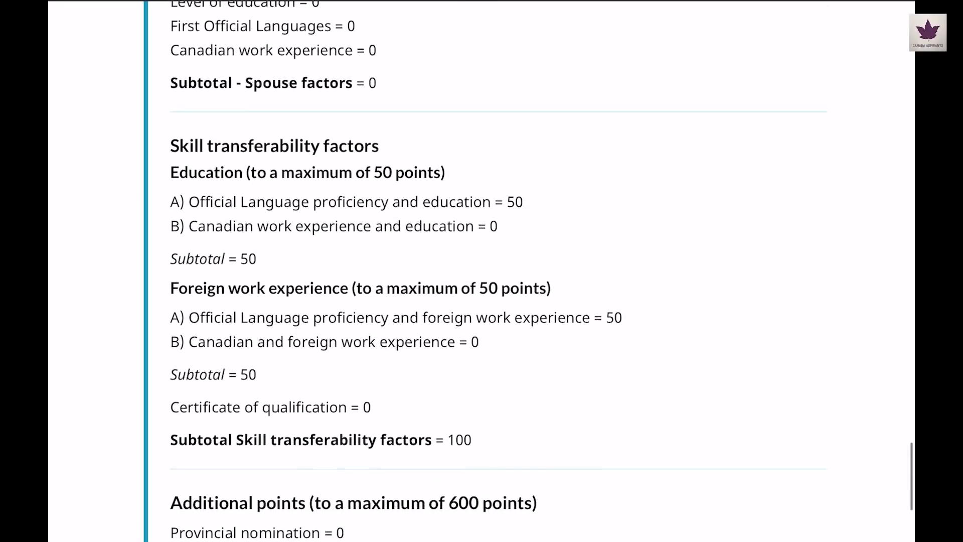
pyautogui.scroll(-3, 482, 271)
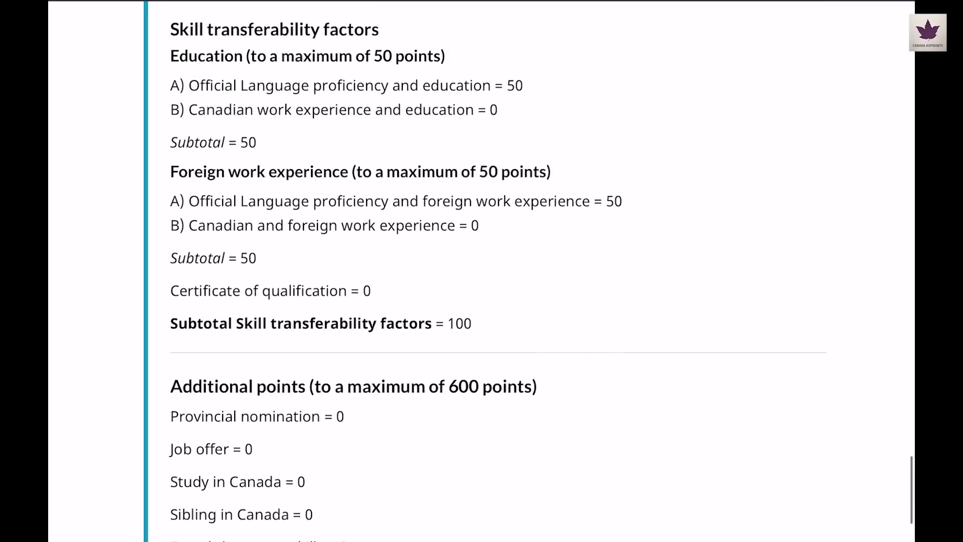
pyautogui.scroll(-2, 482, 271)
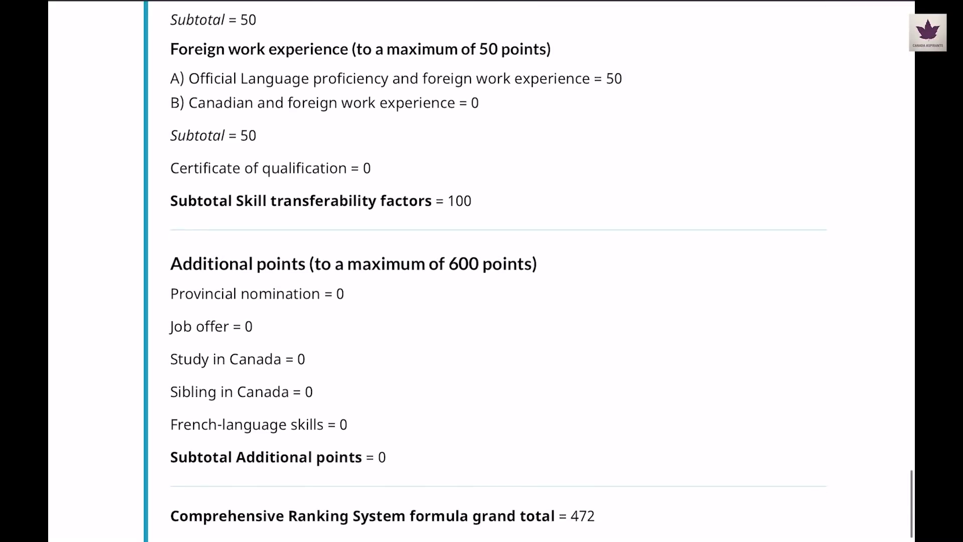
pyautogui.scroll(-4, 482, 271)
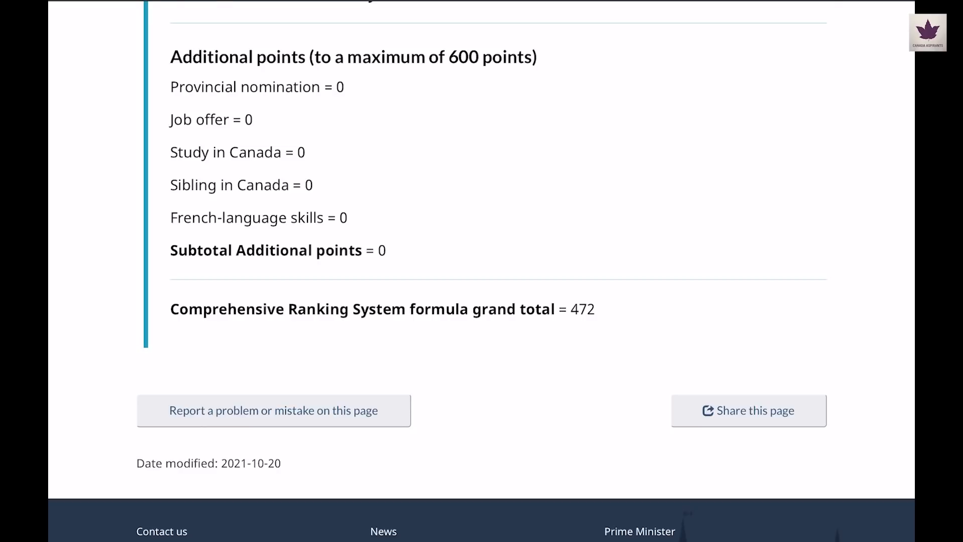
# Reopen the Comprehensive Ranking System tool from the crs calculator search results and set the marital status to Married
pyautogui.scroll(10, 481, 271)
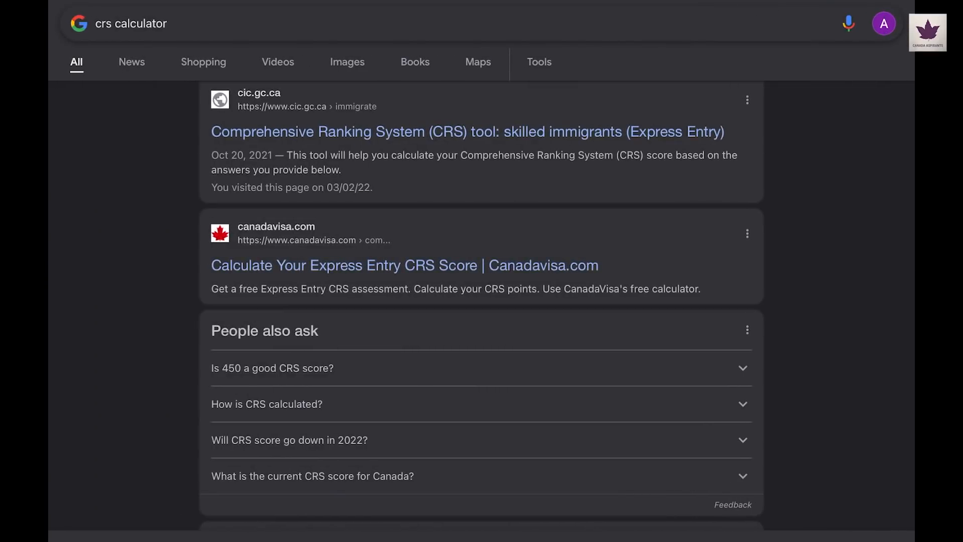
pyautogui.click(468, 132)
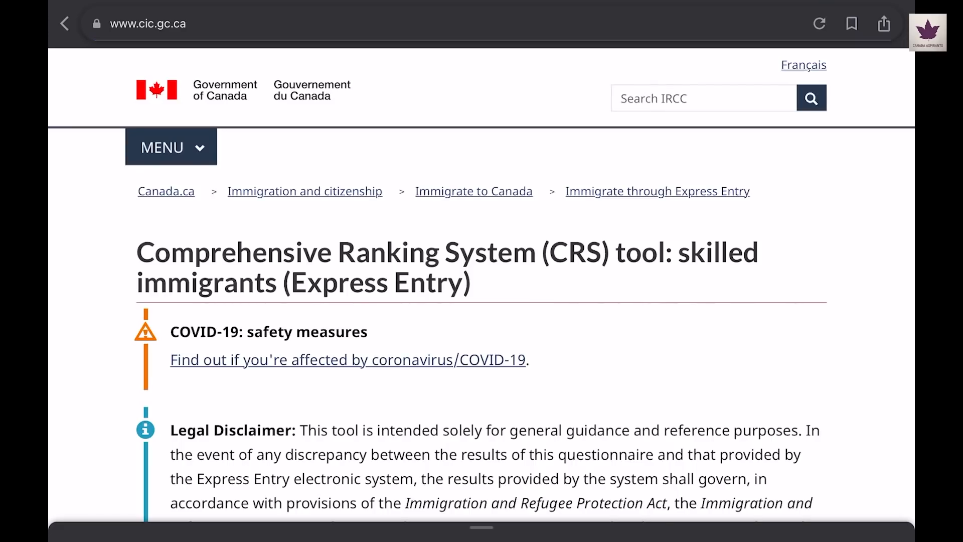
pyautogui.scroll(-10, 482, 271)
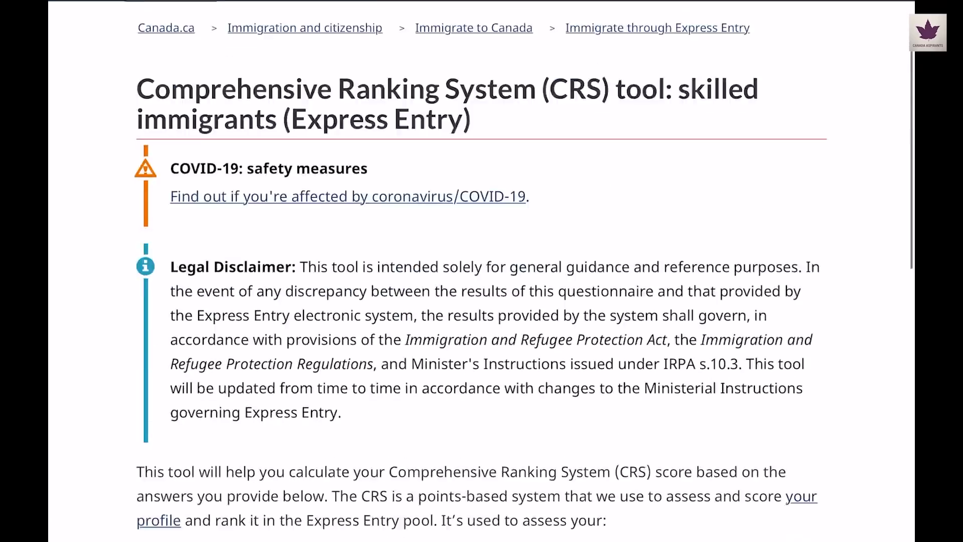
pyautogui.scroll(-6, 482, 271)
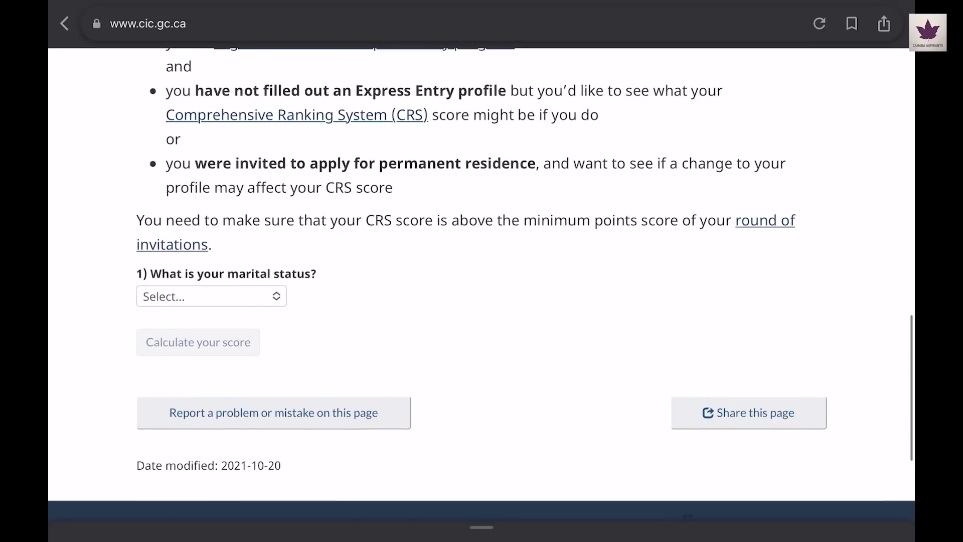
pyautogui.click(211, 296)
pyautogui.click(184, 476)
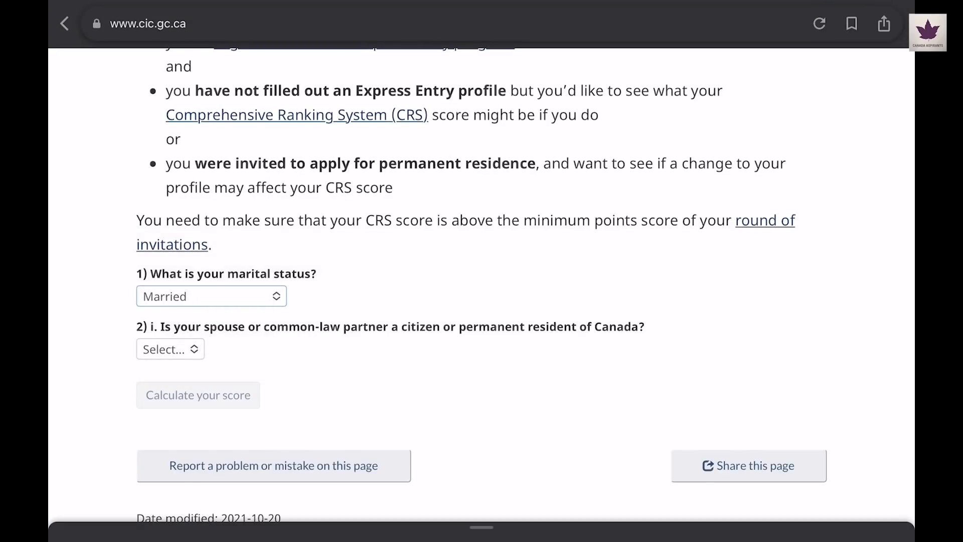
# Answer No to the spouse being a citizen or permanent resident of Canada and Yes to the spouse coming along to Canada
pyautogui.scroll(-1, 482, 271)
pyautogui.click(170, 329)
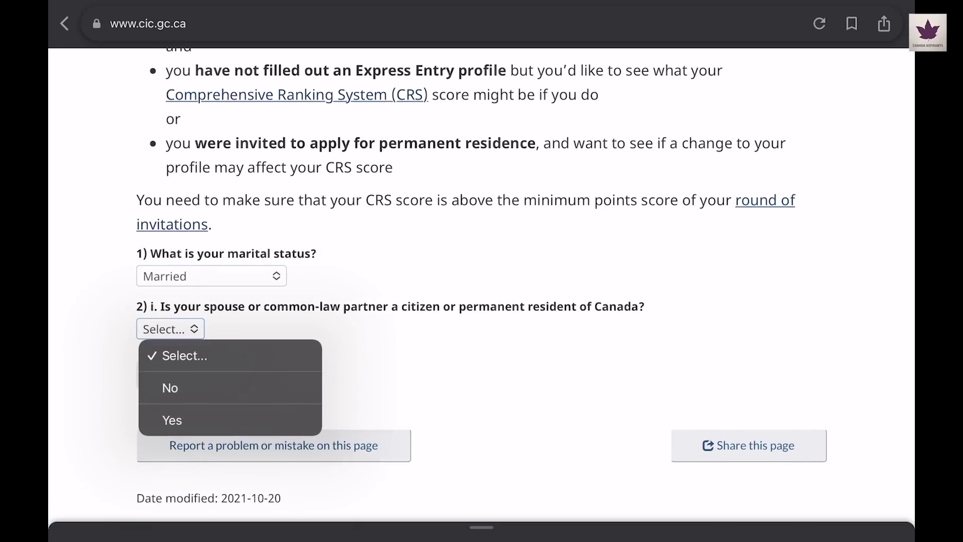
pyautogui.click(170, 388)
pyautogui.scroll(-1, 482, 271)
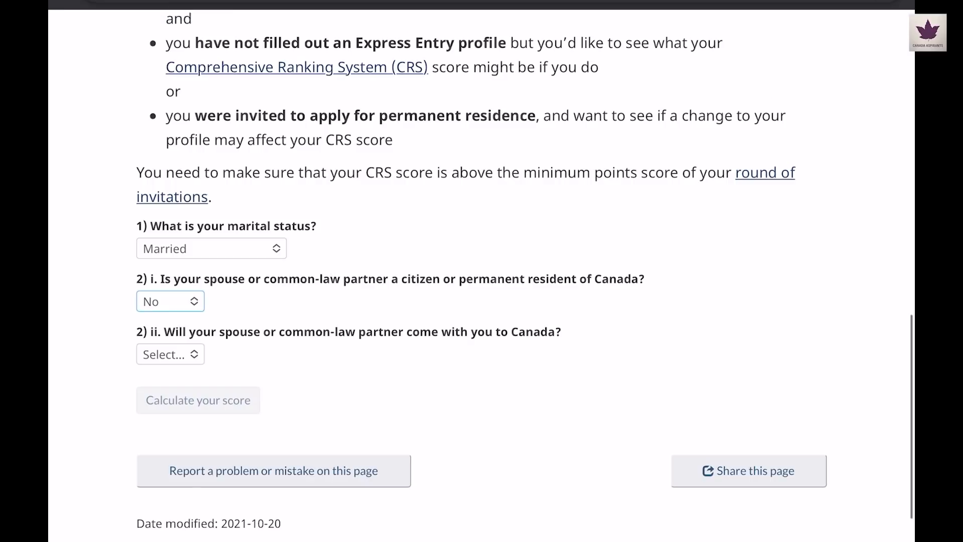
pyautogui.click(170, 354)
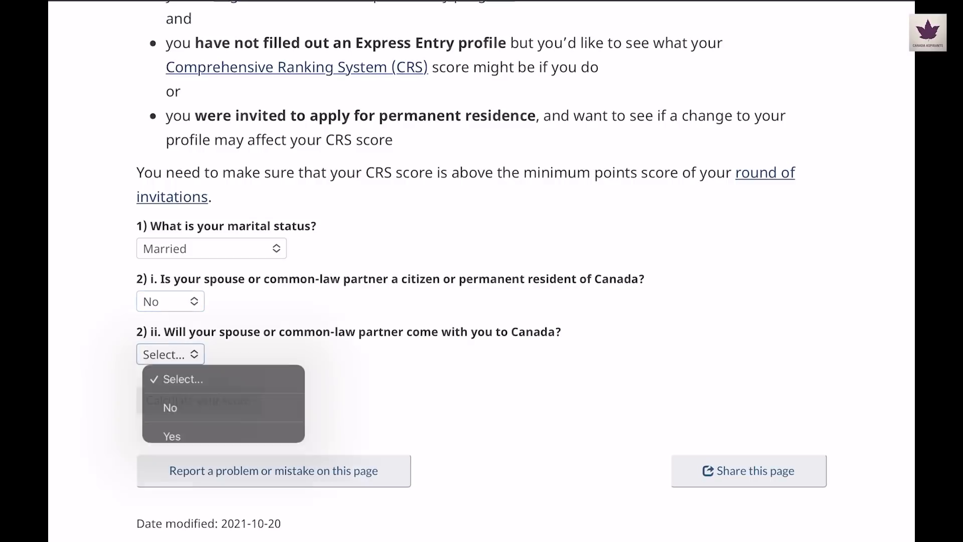
pyautogui.click(172, 446)
# Set the married applicant's age to 32 years of age
pyautogui.scroll(-2, 481, 271)
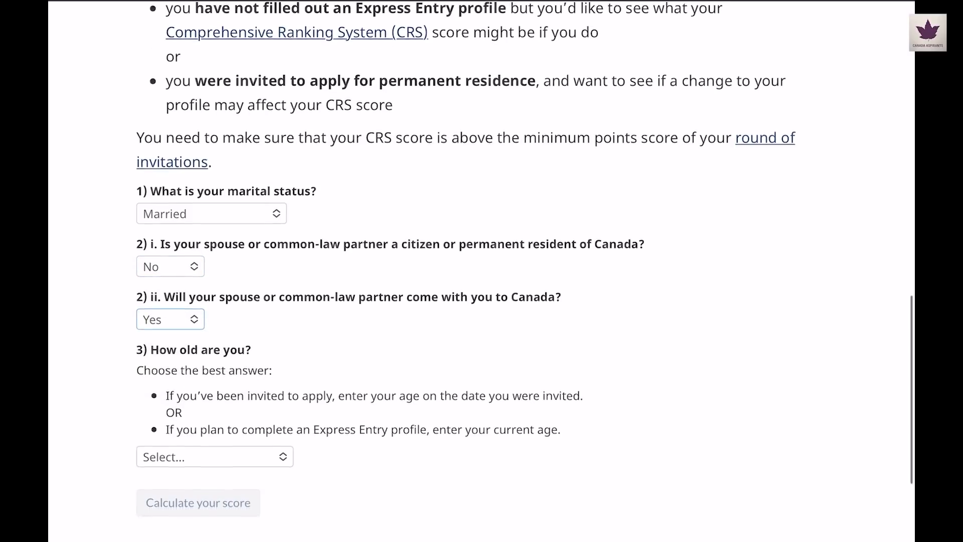
pyautogui.click(214, 445)
pyautogui.scroll(-5, 230, 288)
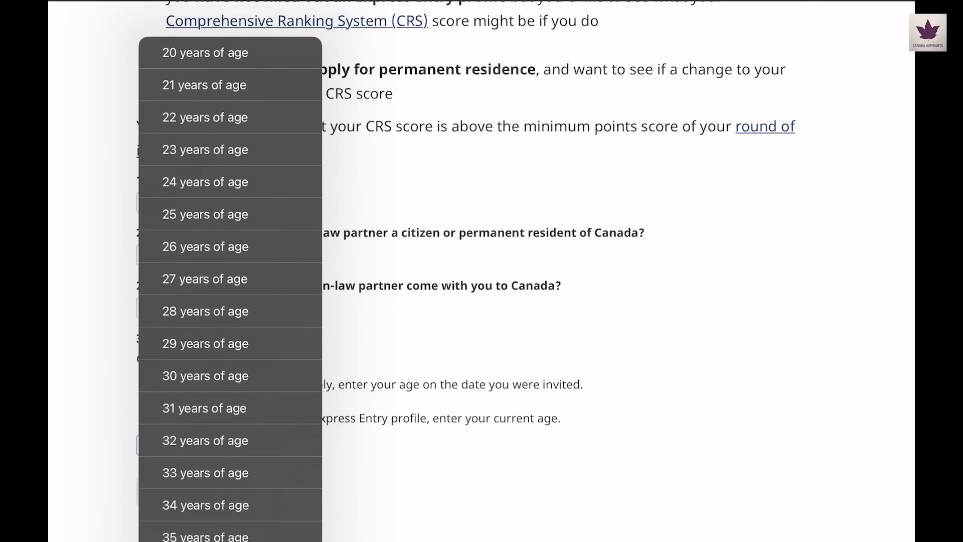
pyautogui.click(205, 440)
# Set the education level to Master's degree, or professional degree, and answer No to having earned a Canadian degree, diploma or certificate
pyautogui.scroll(-4, 482, 271)
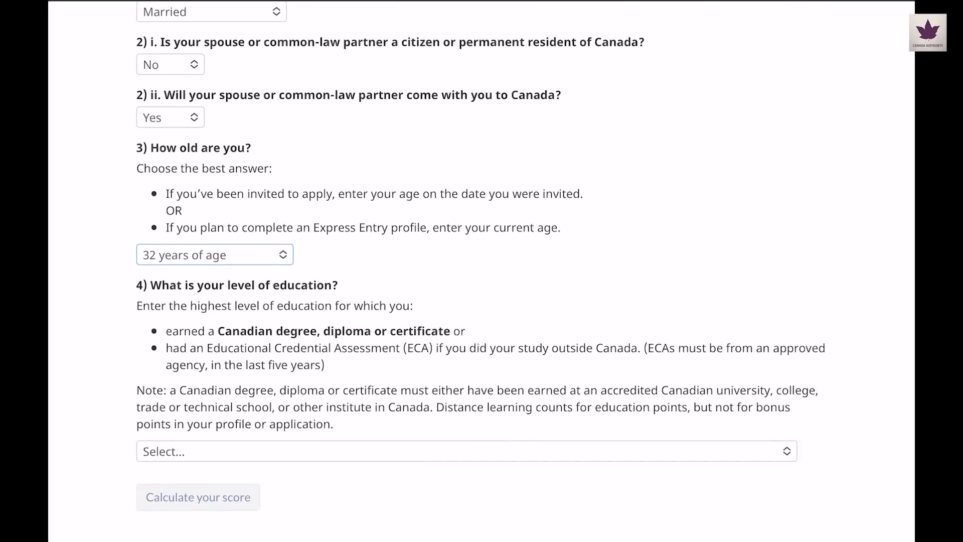
pyautogui.click(467, 450)
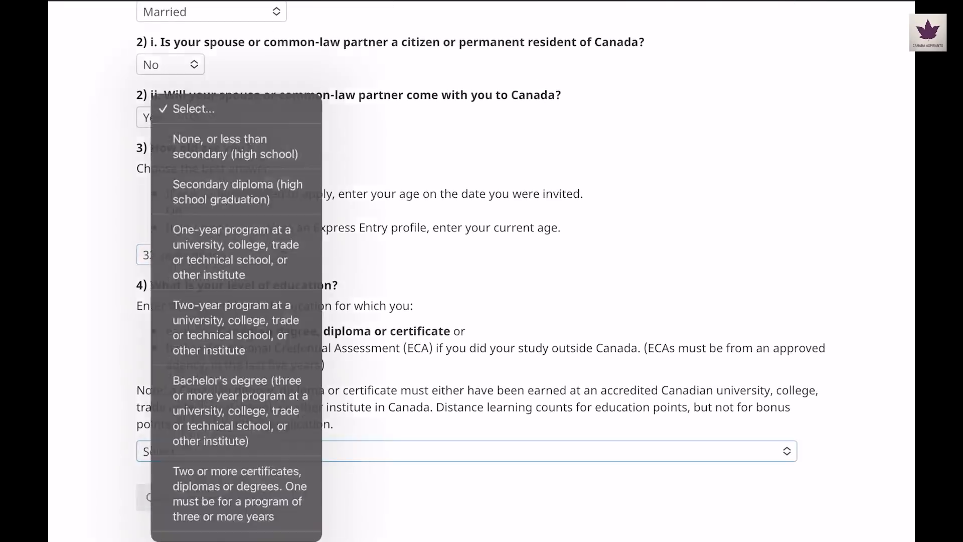
pyautogui.scroll(-3, 230, 291)
pyautogui.click(230, 457)
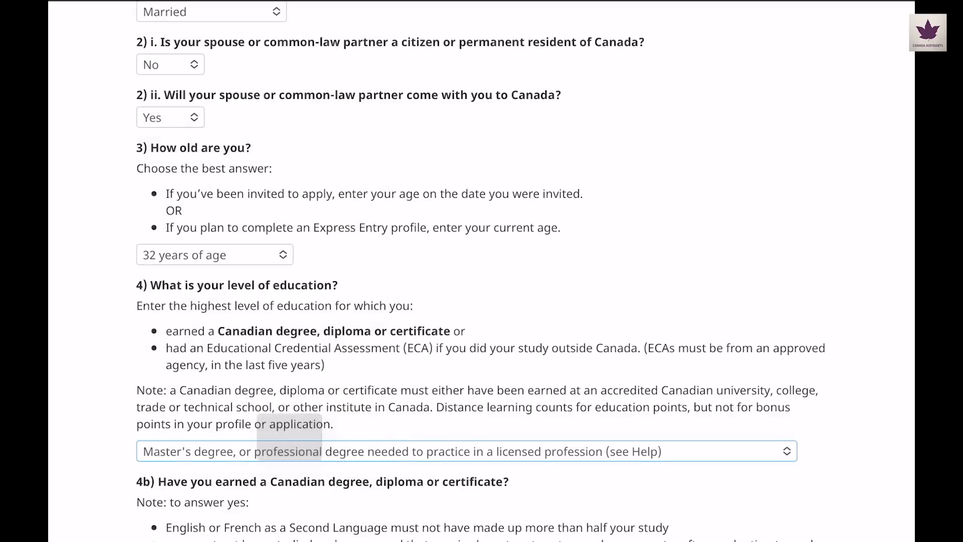
pyautogui.scroll(-3, 482, 271)
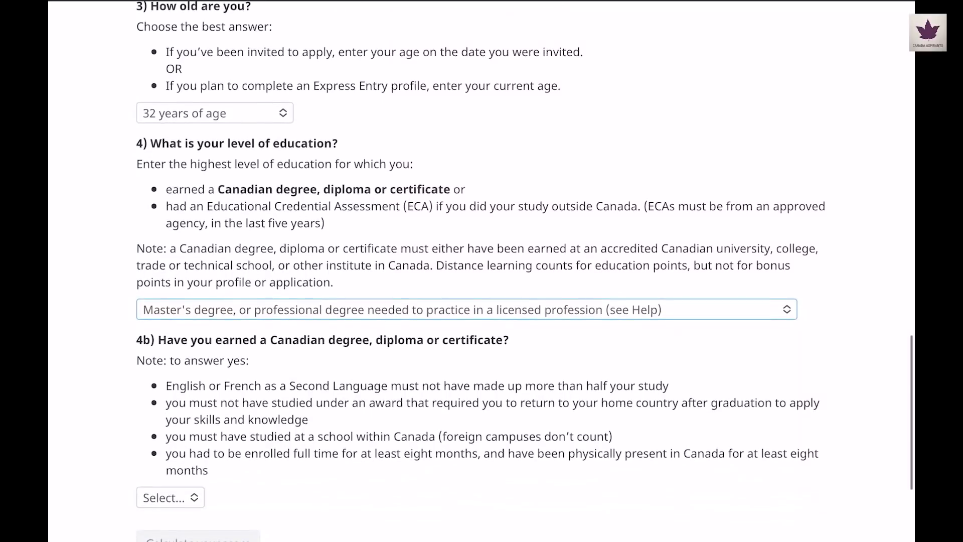
pyautogui.click(170, 497)
pyautogui.click(171, 507)
# Answer Yes to the married applicant's language test results being less than two years old
pyautogui.scroll(-4, 482, 271)
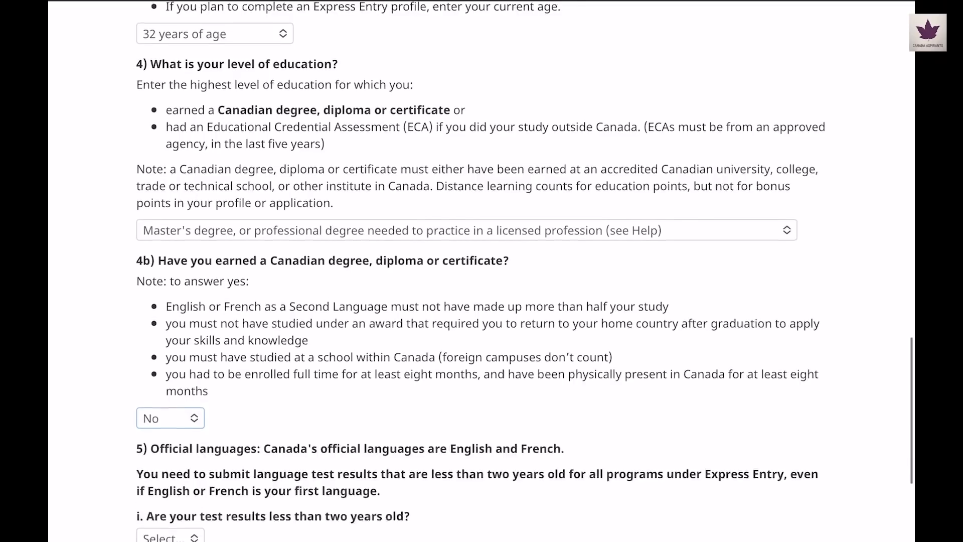
pyautogui.click(170, 439)
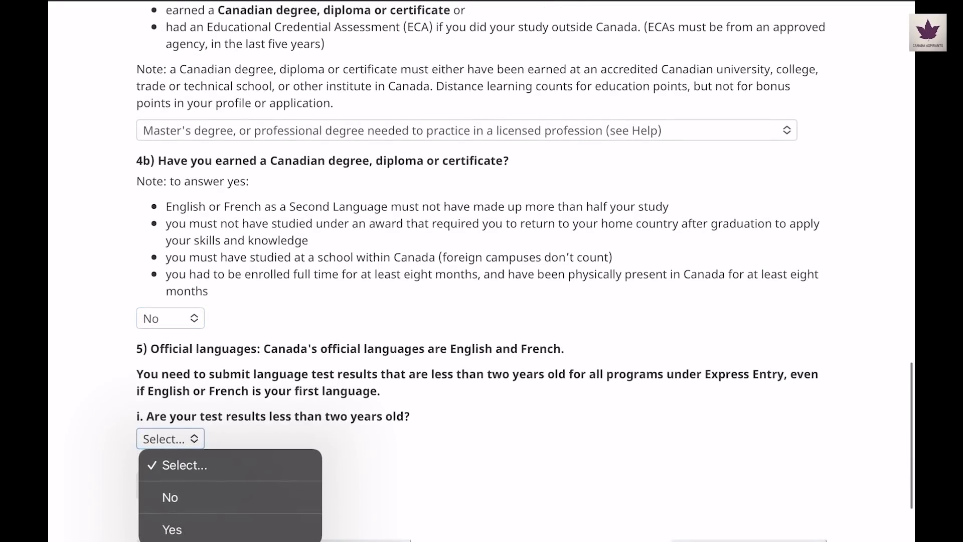
pyautogui.click(172, 529)
pyautogui.scroll(-2, 482, 271)
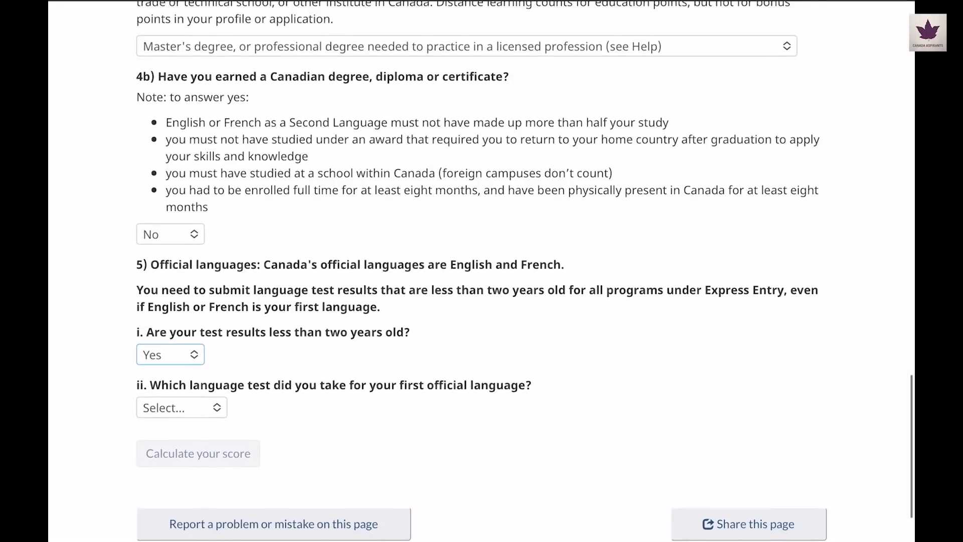
# Choose IELTS as the applicant's first official language test and set the speaking score to 7.0 and listening to 7.5
pyautogui.click(170, 408)
pyautogui.click(177, 476)
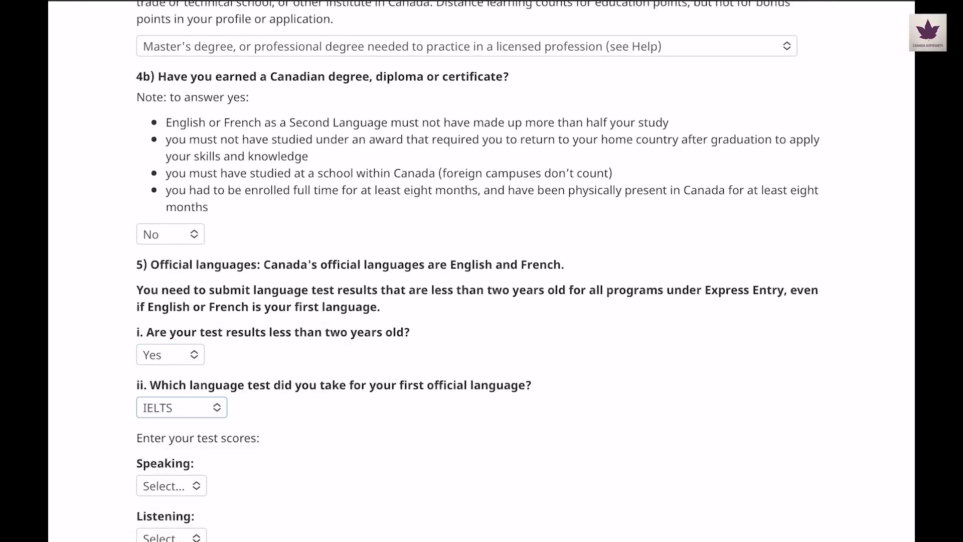
pyautogui.scroll(-1, 481, 271)
pyautogui.click(170, 486)
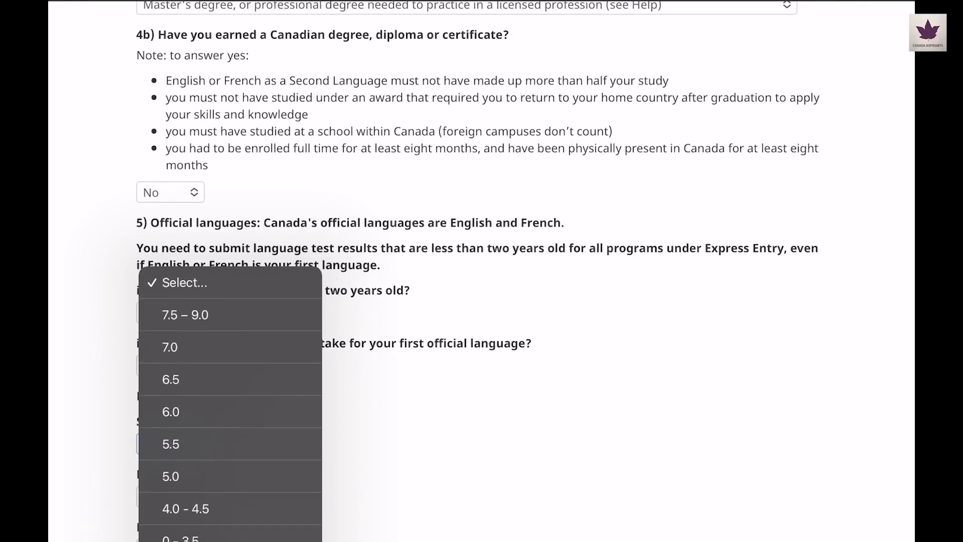
pyautogui.click(170, 358)
pyautogui.click(170, 497)
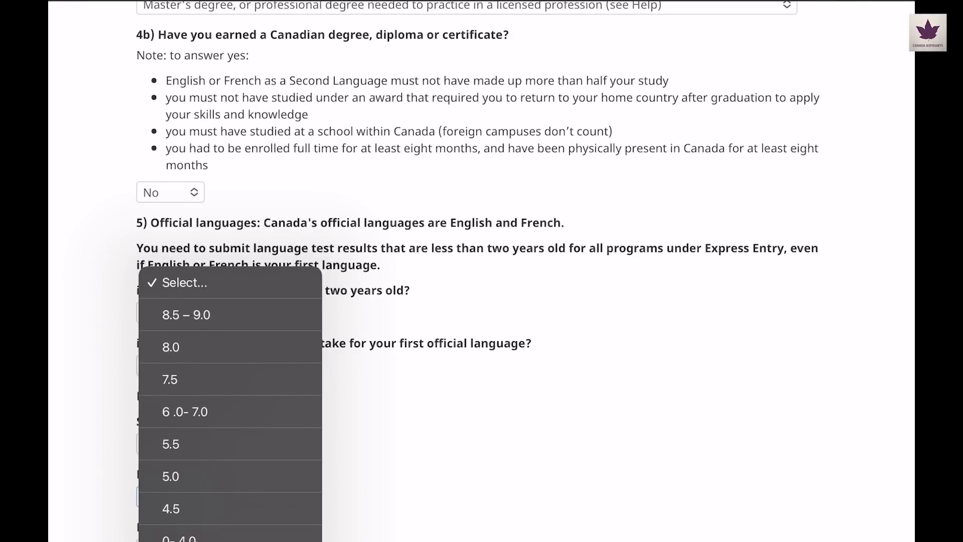
pyautogui.click(170, 379)
# Set the applicant's IELTS reading score to 7.0 - 7.5 and the writing score to 7.0
pyautogui.scroll(-3, 170, 380)
pyautogui.click(170, 425)
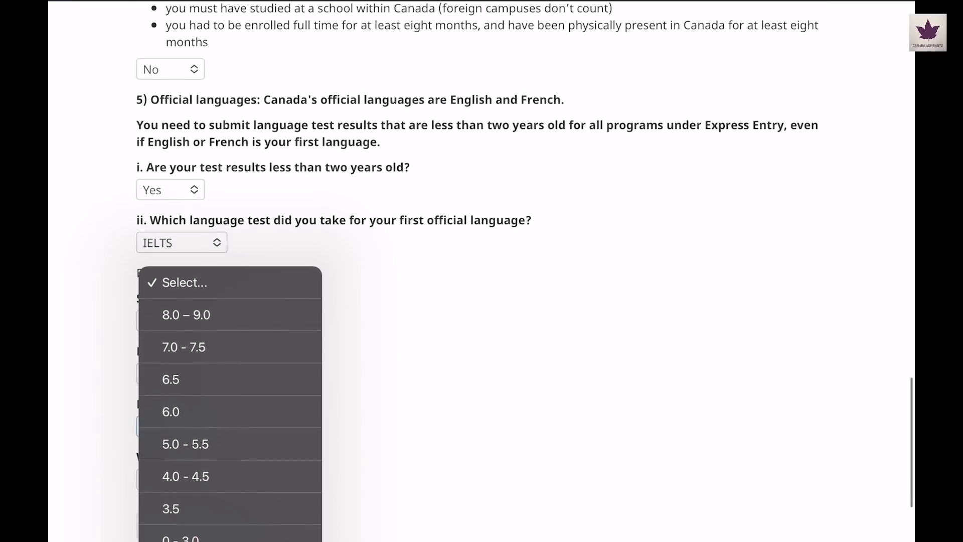
pyautogui.click(184, 347)
pyautogui.click(171, 479)
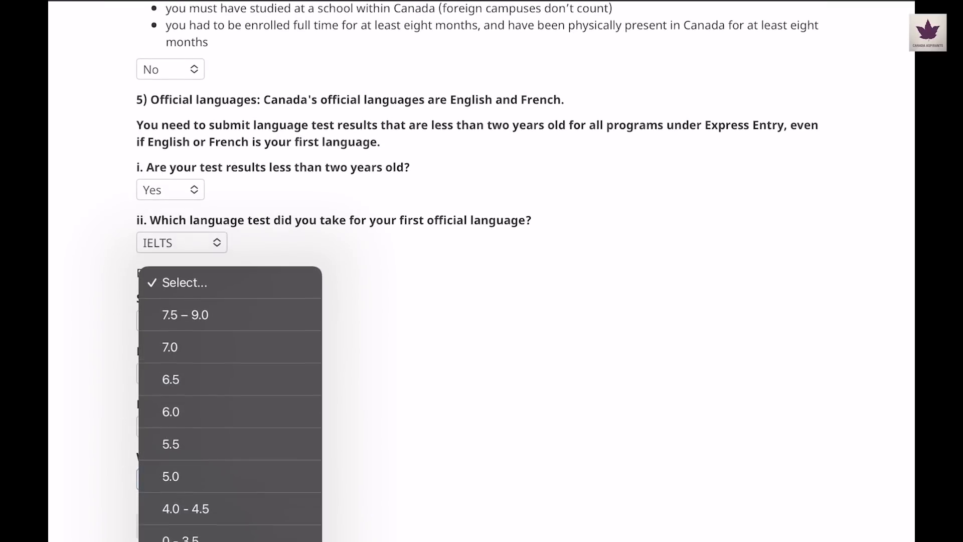
pyautogui.click(170, 346)
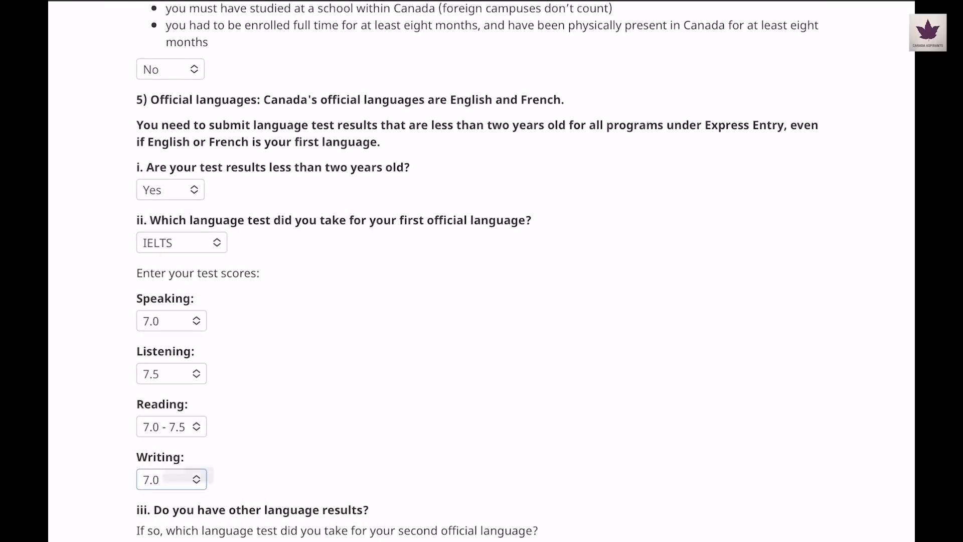
# Mark the applicant's second official language test as not applicable
pyautogui.scroll(-4, 482, 271)
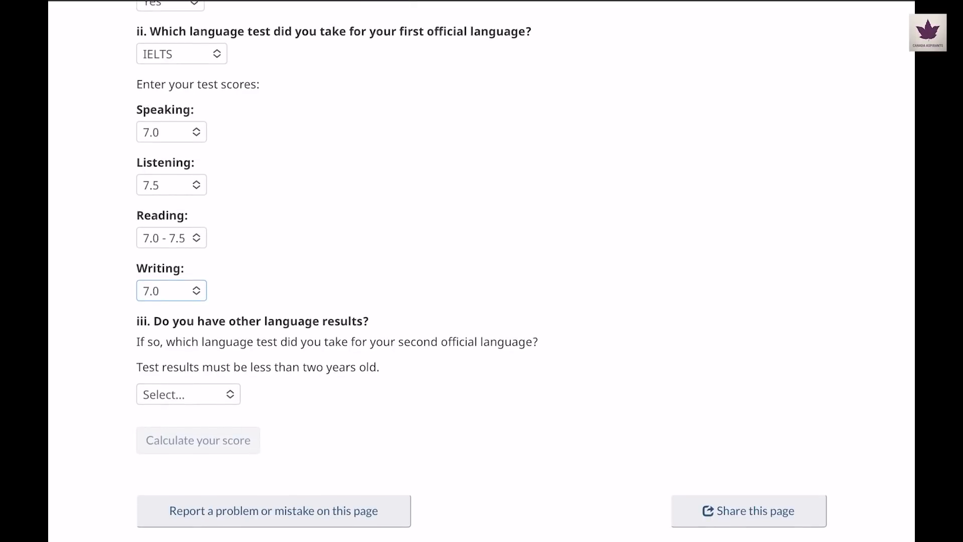
pyautogui.click(188, 394)
pyautogui.click(201, 518)
# Set the applicant's Canadian skilled work experience to None or less than a year and foreign skilled work experience to 3 years or more
pyautogui.scroll(-3, 481, 271)
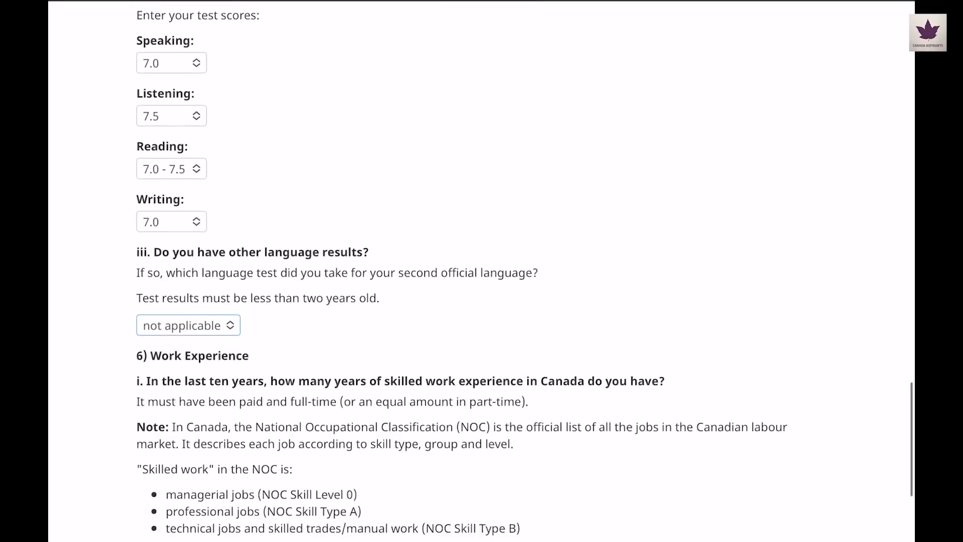
pyautogui.scroll(-1, 481, 271)
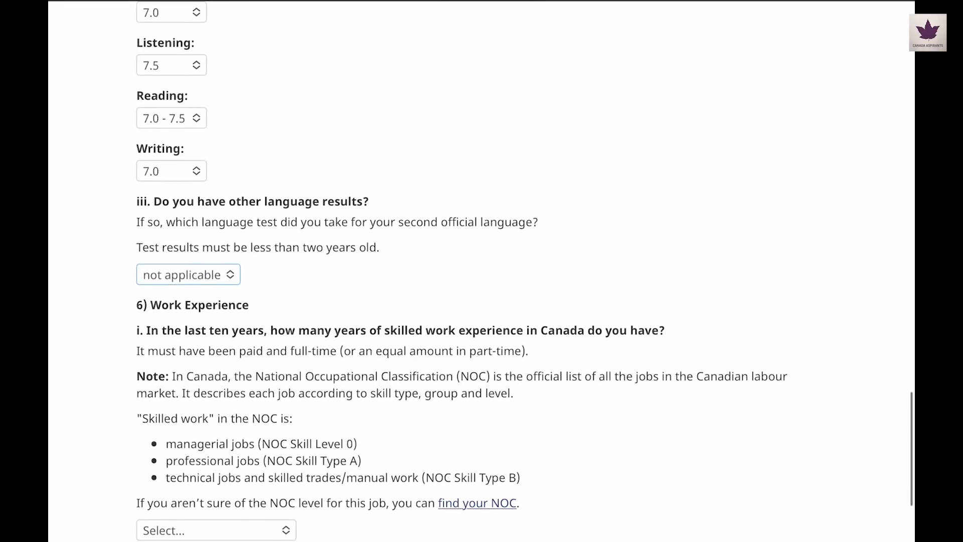
pyautogui.scroll(-5, 482, 271)
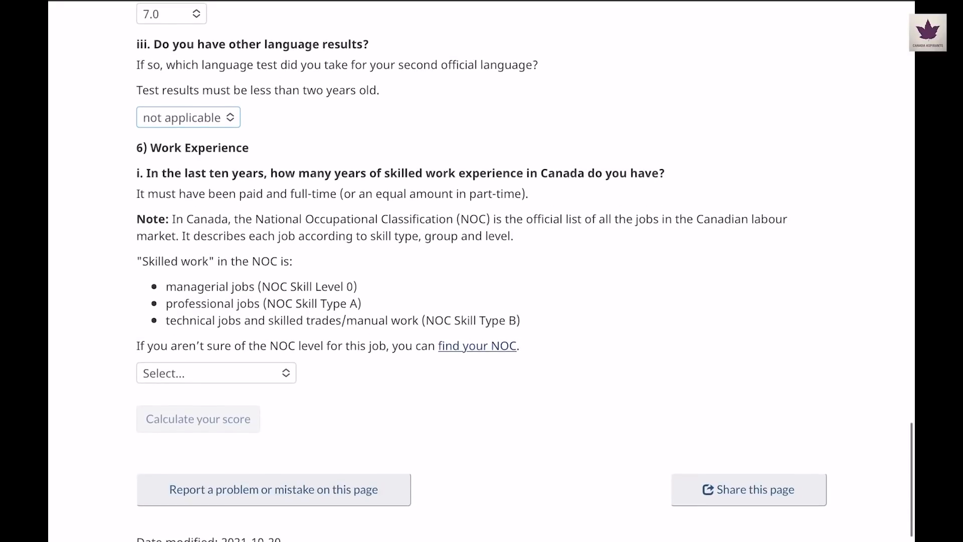
pyautogui.click(217, 373)
pyautogui.click(230, 379)
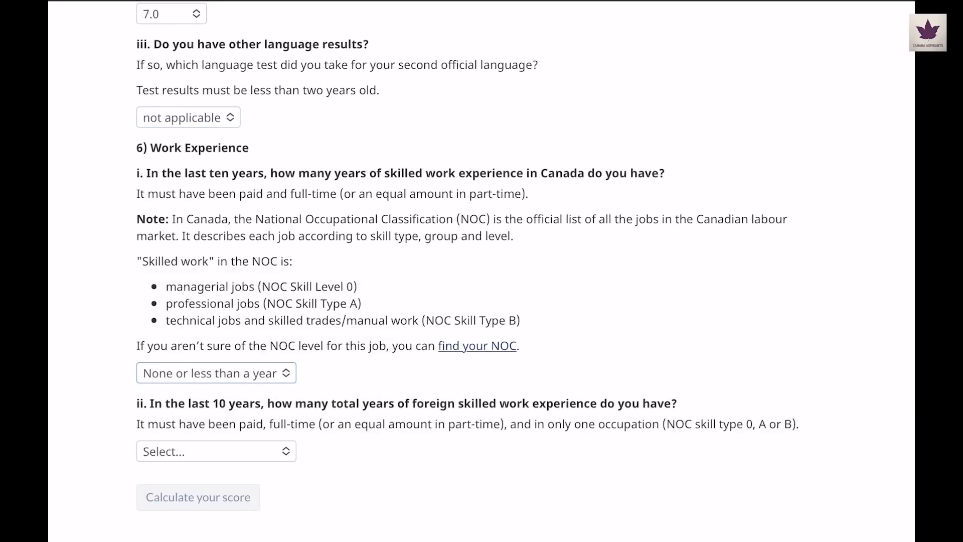
pyautogui.scroll(-2, 481, 271)
pyautogui.scroll(-4, 481, 271)
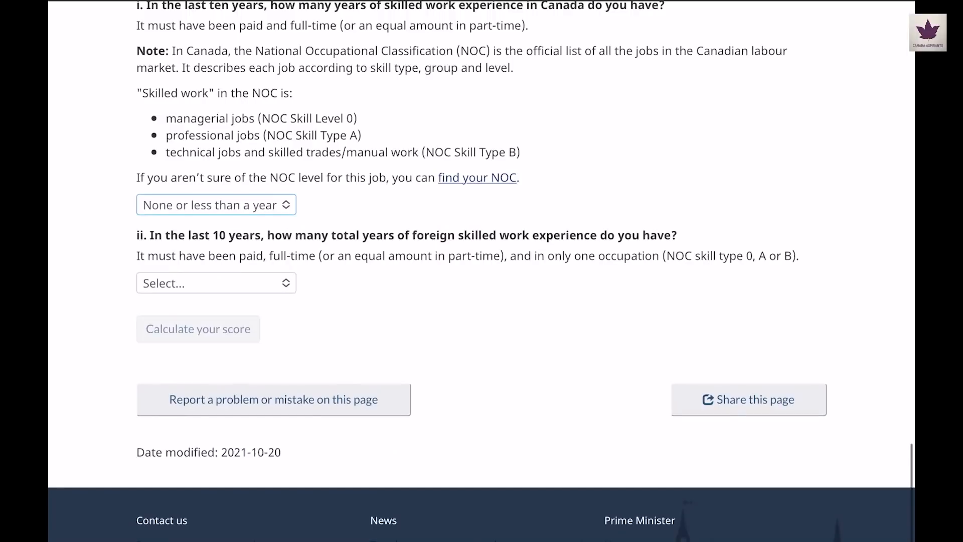
pyautogui.click(216, 283)
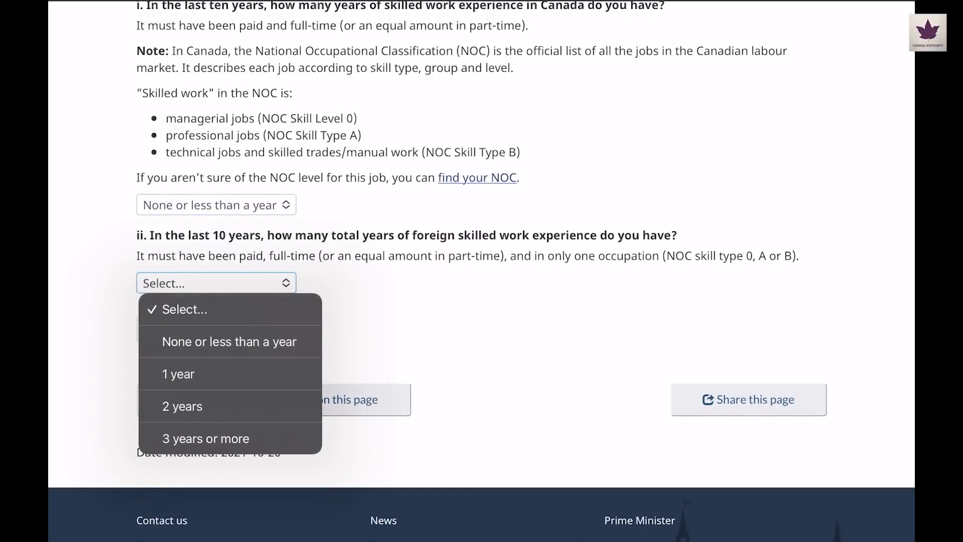
pyautogui.click(206, 439)
# Answer No to having a Canadian certificate of qualification and No to having a valid job offer supported by a Labour Market Impact Assessment
pyautogui.scroll(-1, 481, 271)
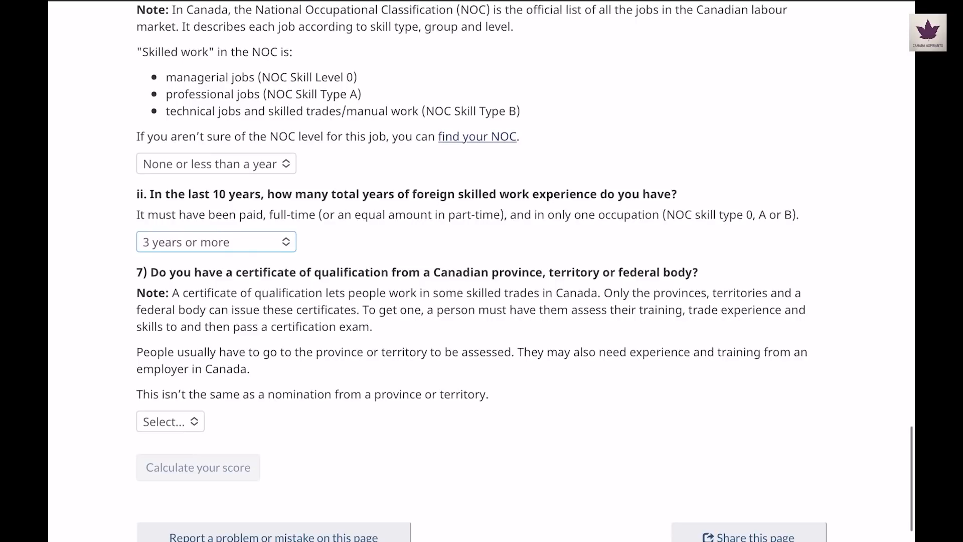
pyautogui.click(170, 421)
pyautogui.click(168, 479)
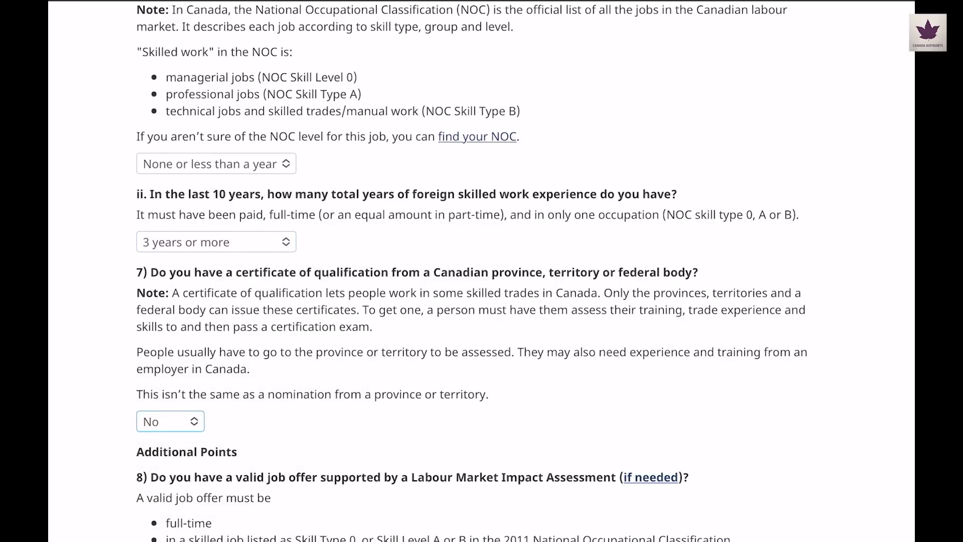
pyautogui.scroll(-2, 482, 271)
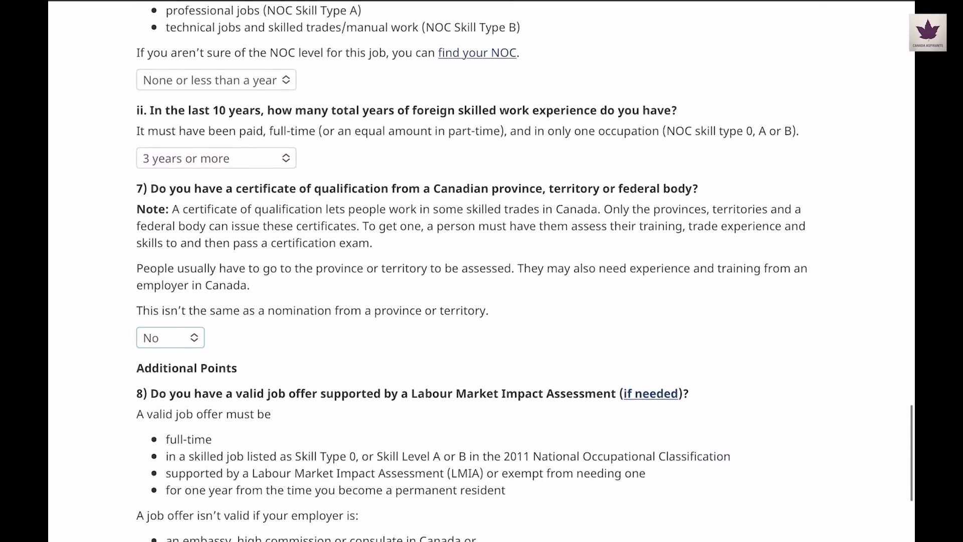
pyautogui.scroll(-4, 482, 271)
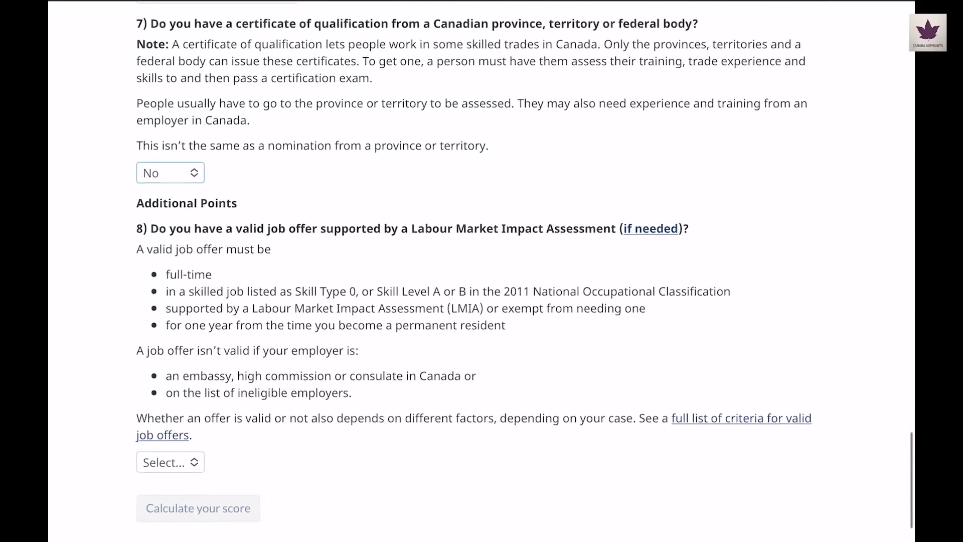
pyautogui.scroll(-1, 482, 271)
pyautogui.click(170, 441)
pyautogui.click(171, 500)
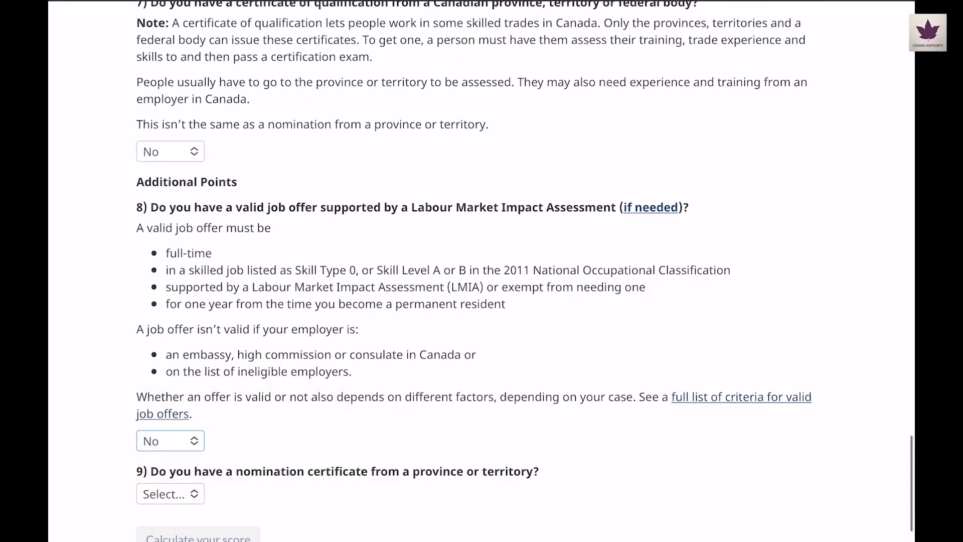
# Answer No to having a provincial or territorial nomination certificate and No to having a brother or sister living in Canada
pyautogui.scroll(-3, 172, 500)
pyautogui.click(171, 368)
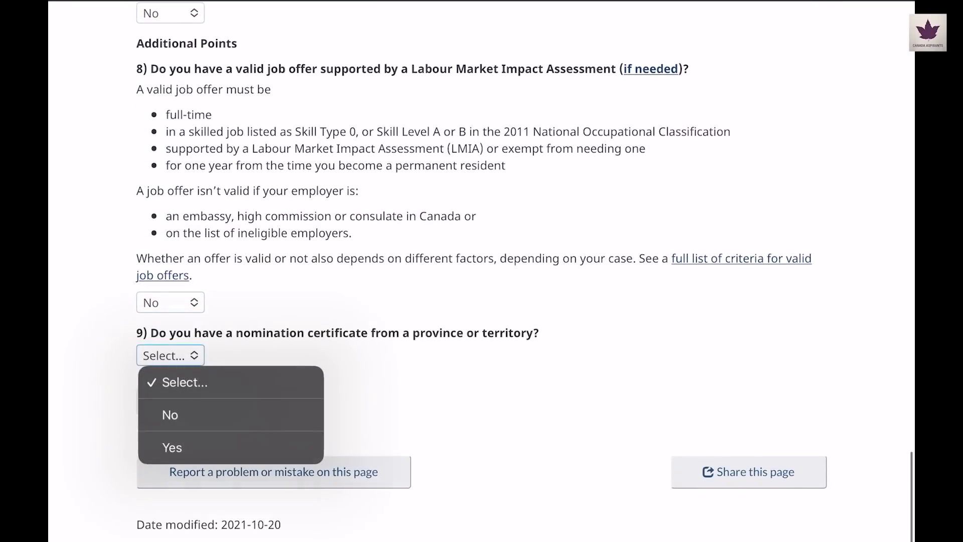
pyautogui.click(168, 412)
pyautogui.scroll(-2, 481, 270)
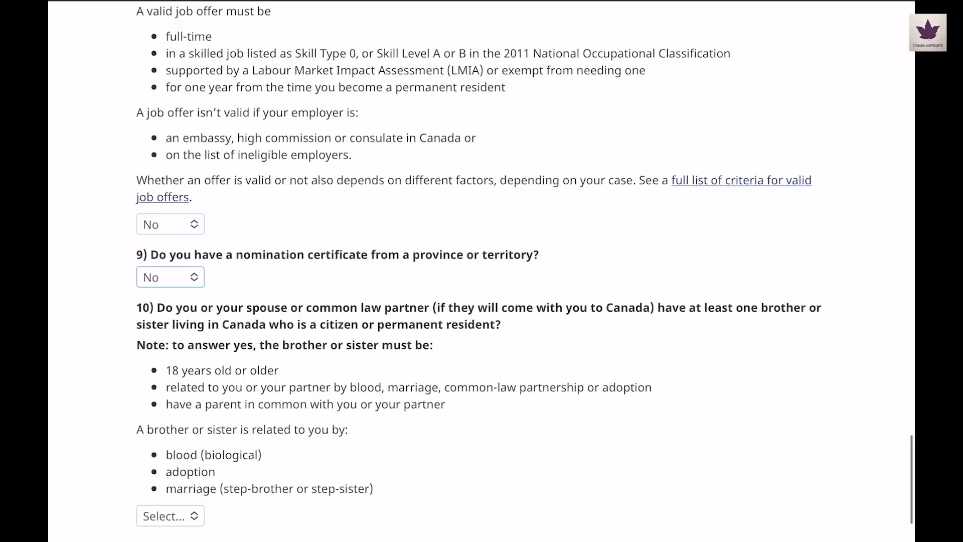
pyautogui.click(171, 515)
pyautogui.click(167, 507)
# Set the spouse's education to Master's degree, or professional degree, and the spouse's Canadian work experience to None or less than a year
pyautogui.scroll(-1, 481, 271)
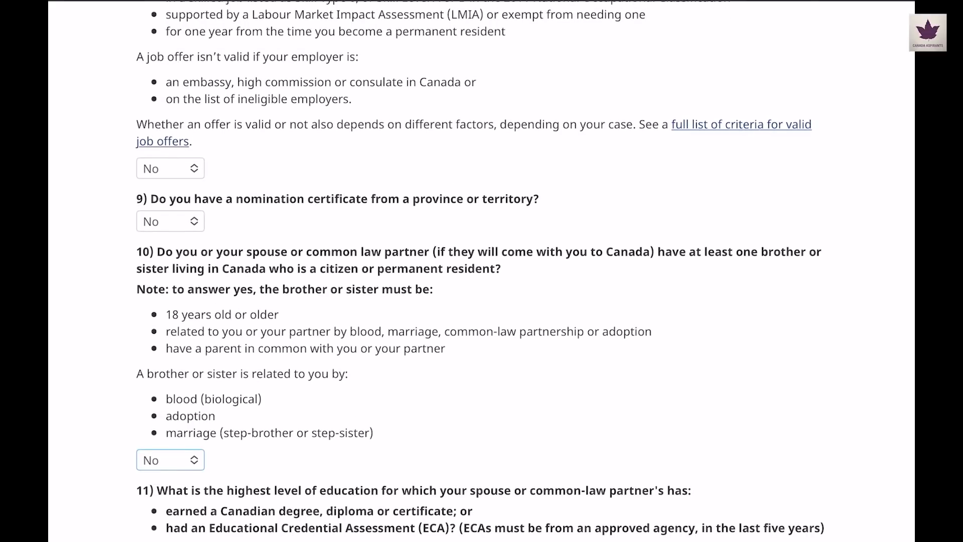
pyautogui.scroll(-2, 481, 271)
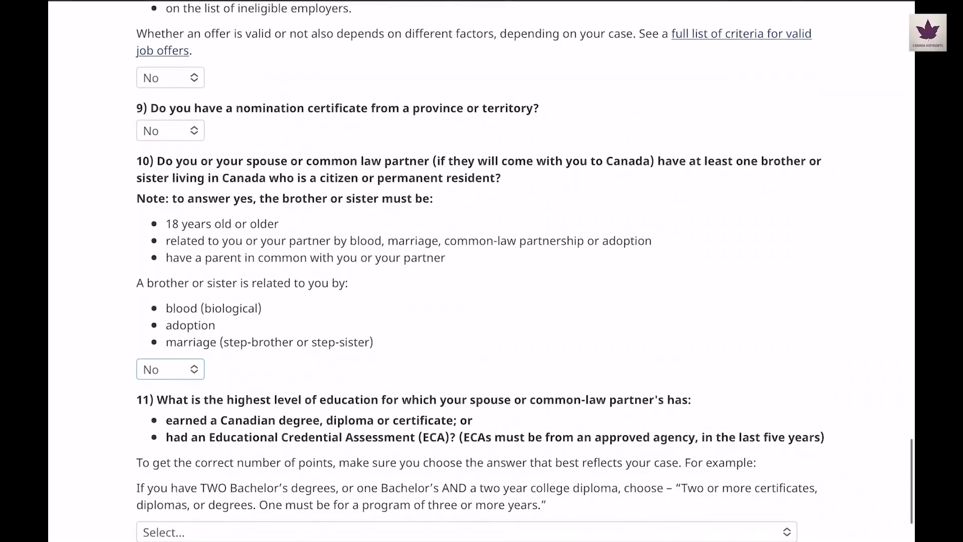
pyautogui.scroll(-2, 482, 271)
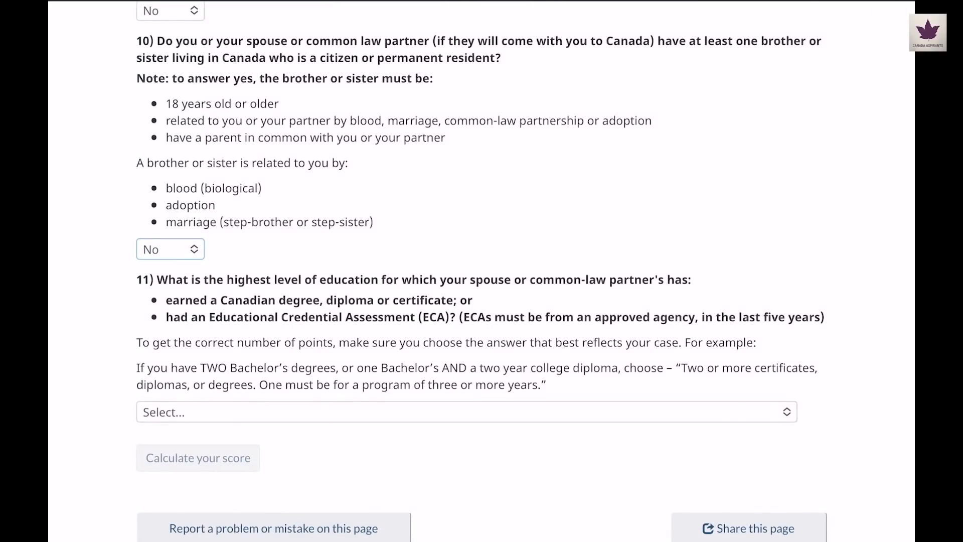
pyautogui.click(166, 412)
pyautogui.click(217, 529)
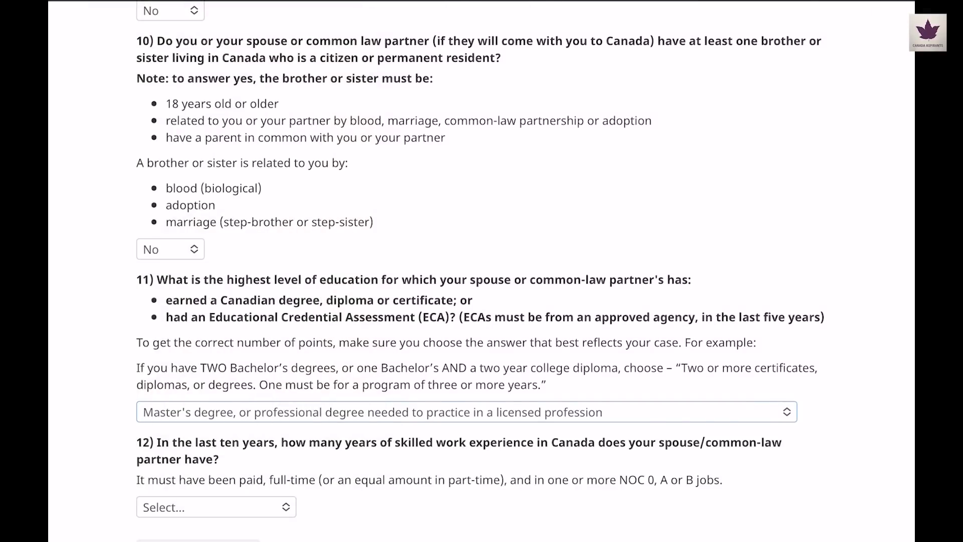
pyautogui.scroll(-2, 481, 271)
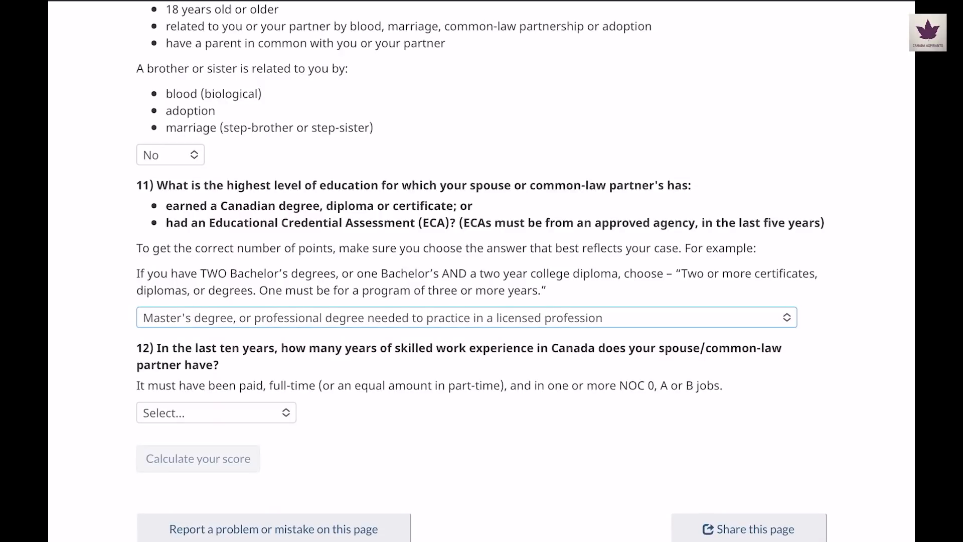
pyautogui.click(216, 412)
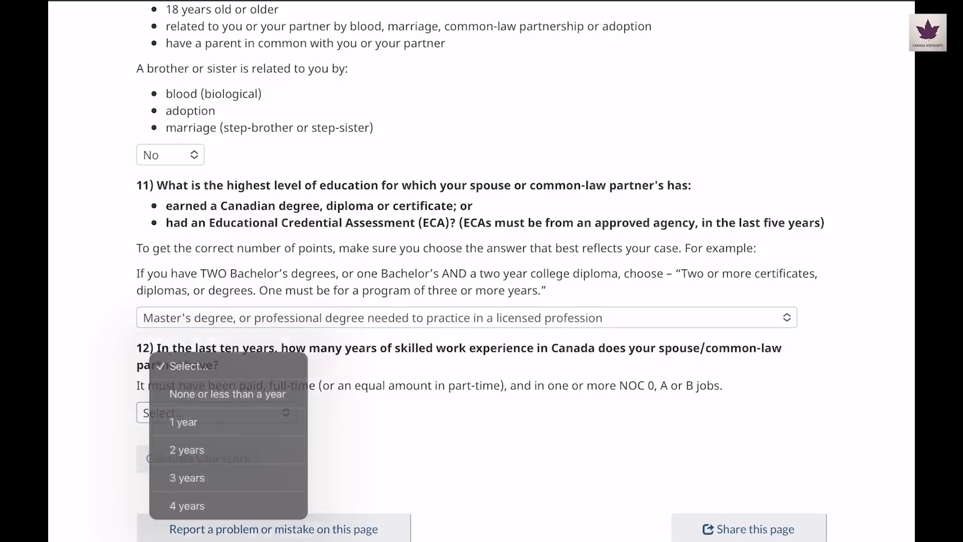
pyautogui.click(229, 380)
# Choose IELTS as the spouse's language test and set the spouse's speaking score to 7.0 and listening to 8.0
pyautogui.scroll(-2, 482, 271)
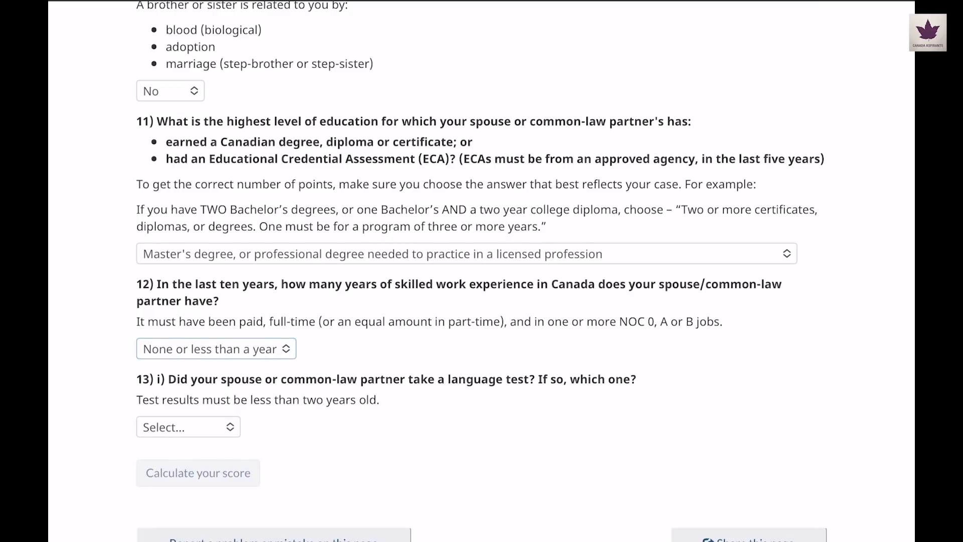
pyautogui.click(188, 427)
pyautogui.click(230, 444)
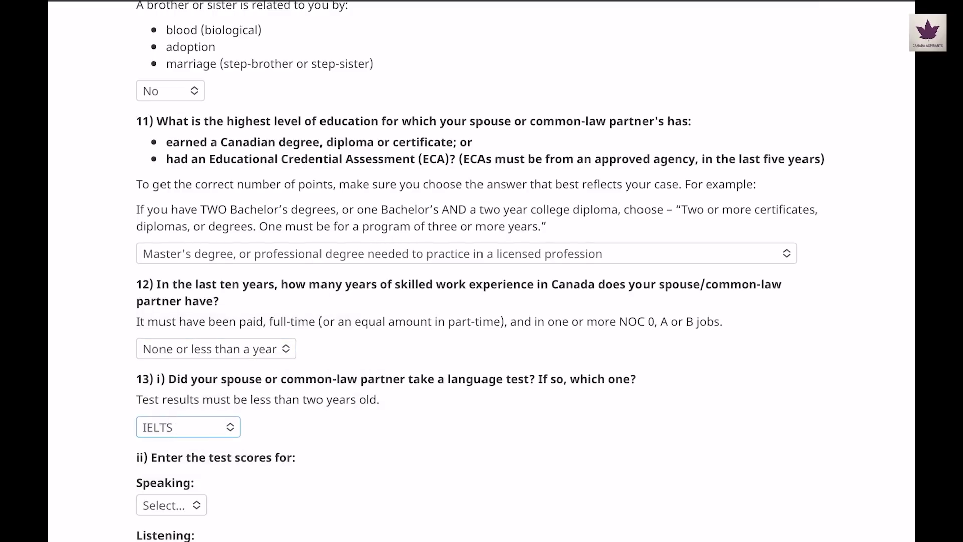
pyautogui.scroll(-5, 482, 270)
pyautogui.click(171, 285)
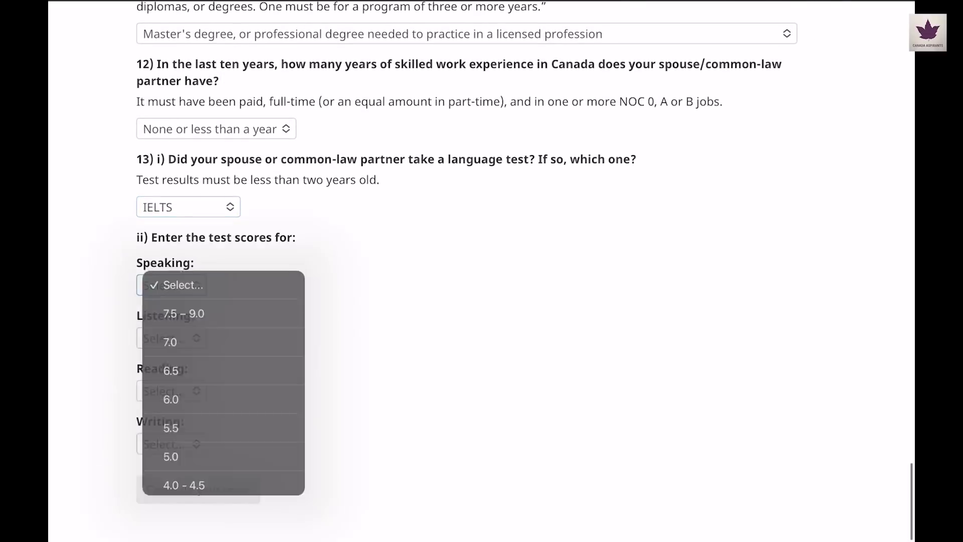
pyautogui.click(170, 348)
pyautogui.click(171, 338)
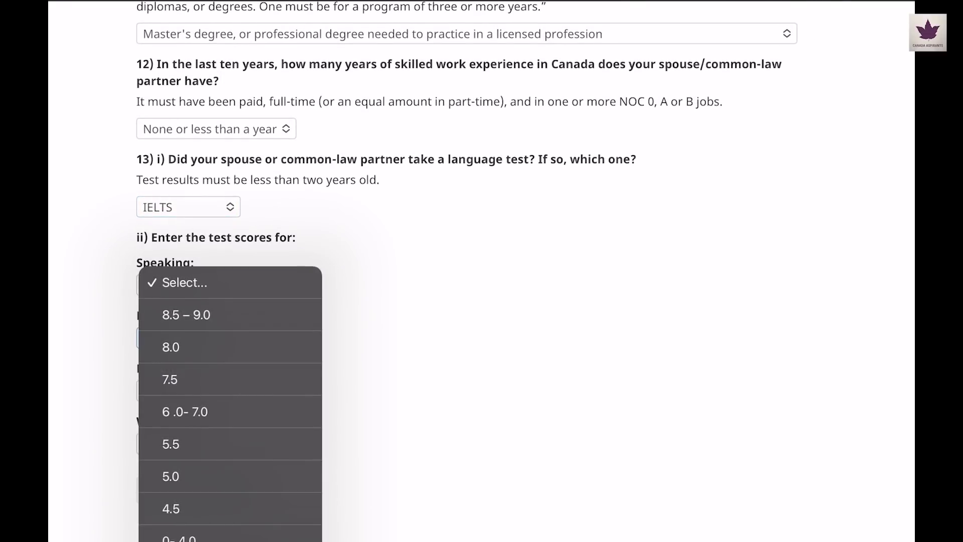
pyautogui.click(171, 347)
# Set the spouse's IELTS reading score to 7.0 - 7.5 and the writing score to 7.0
pyautogui.click(171, 391)
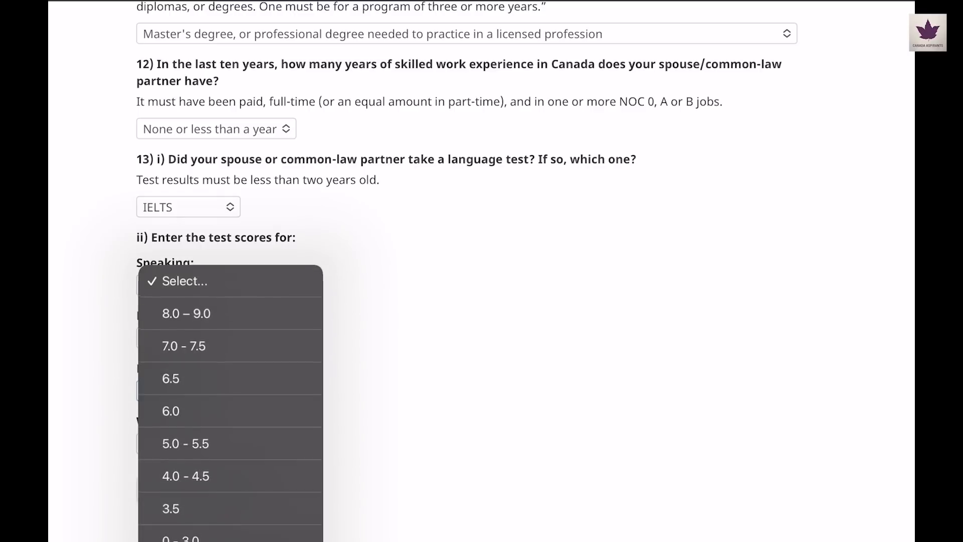
pyautogui.click(183, 347)
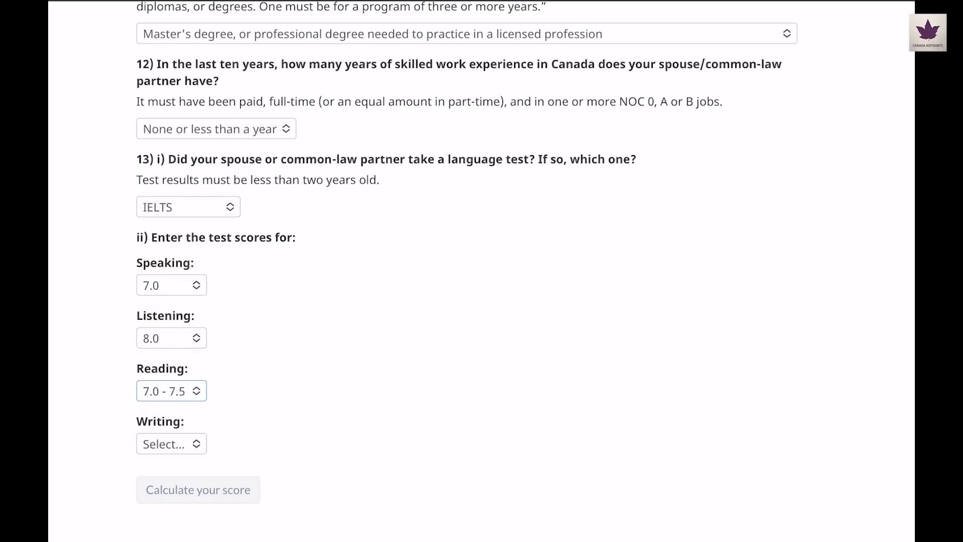
pyautogui.click(171, 444)
pyautogui.click(171, 344)
# Calculate the married applicant's CRS score and review the core, spouse and skill transferability points in the results
pyautogui.scroll(-2, 170, 344)
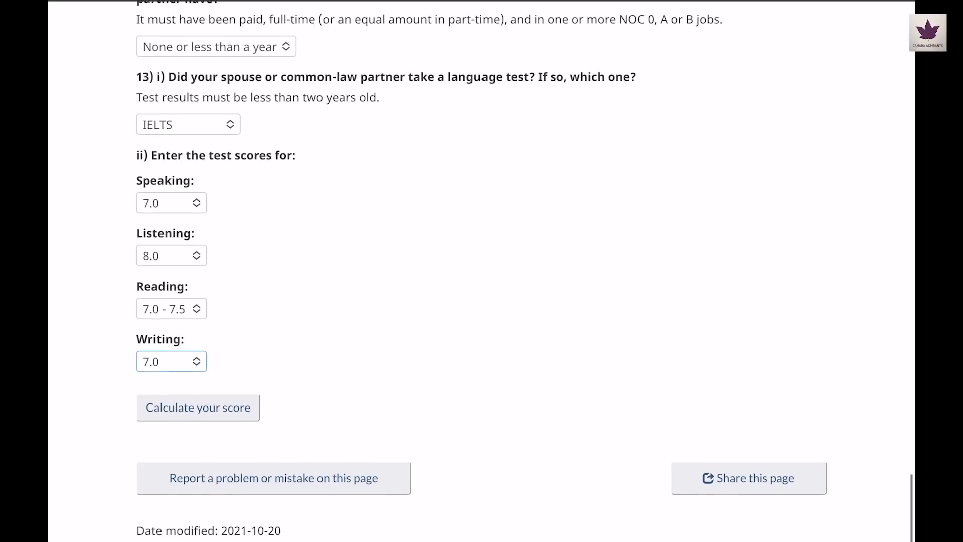
pyautogui.click(198, 407)
pyautogui.scroll(-8, 482, 271)
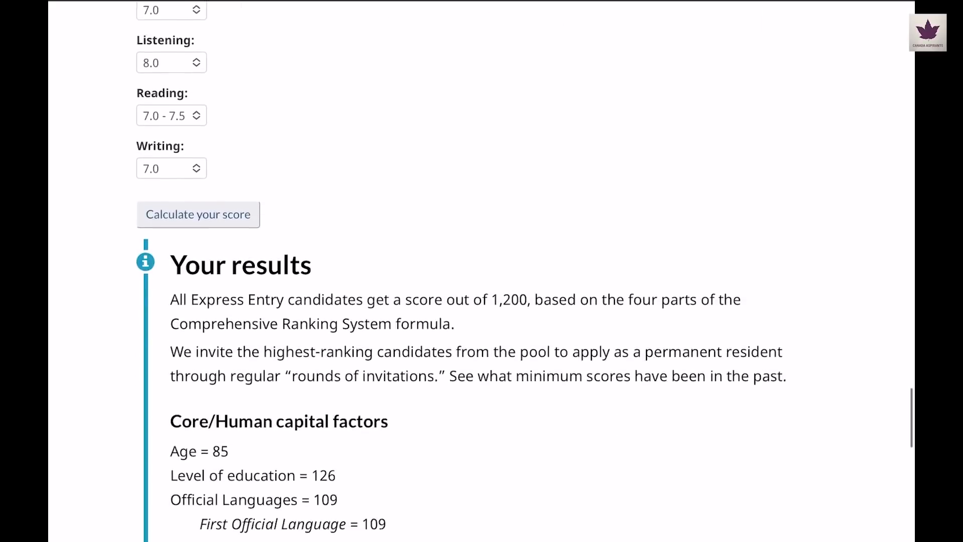
pyautogui.scroll(-5, 482, 271)
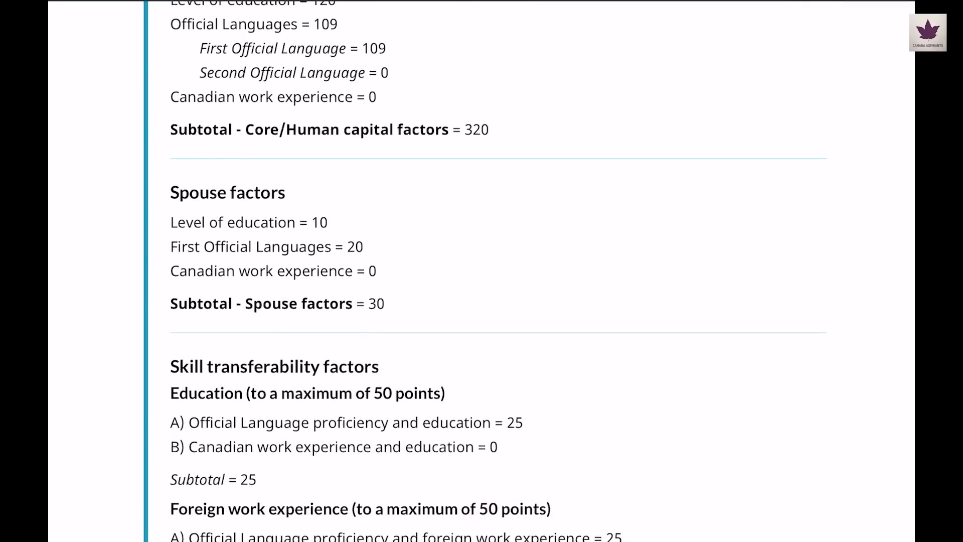
# Review the remaining skill transferability points, the additional points and the CRS grand total for the married applicant
pyautogui.scroll(-4, 481, 271)
pyautogui.scroll(-9, 482, 271)
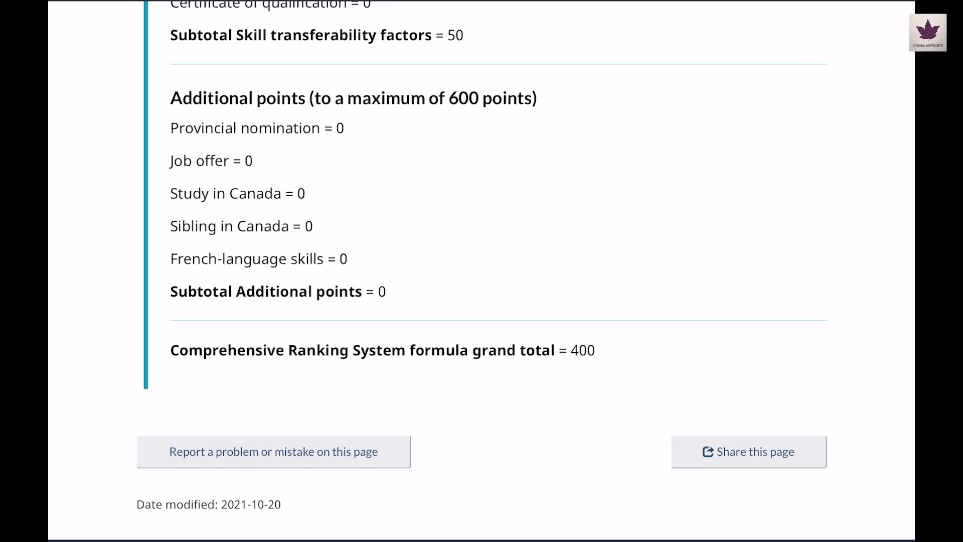
pyautogui.scroll(10, 498, 286)
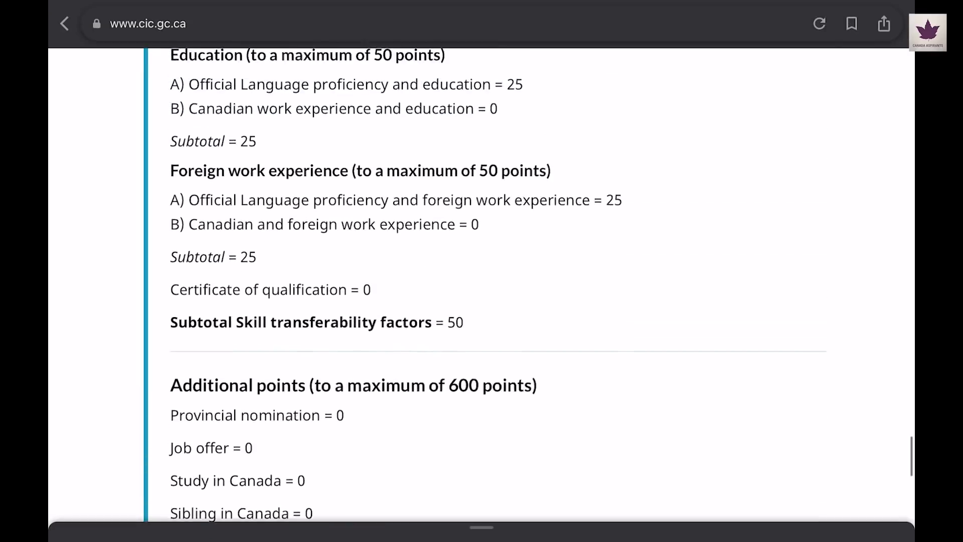
# Reopen the cic.gc.ca CRS tool from the search results and set the marital status to Never Married / Single
pyautogui.click(64, 24)
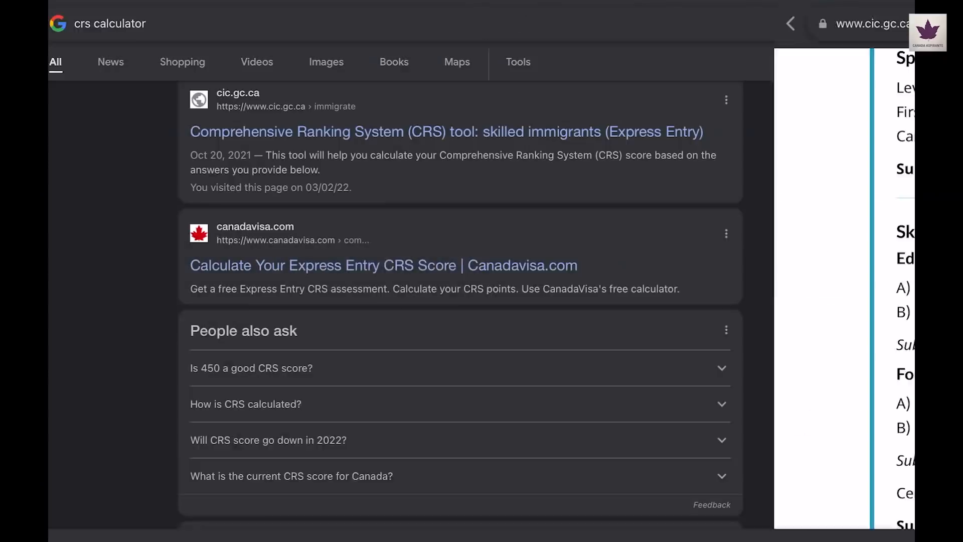
pyautogui.click(467, 132)
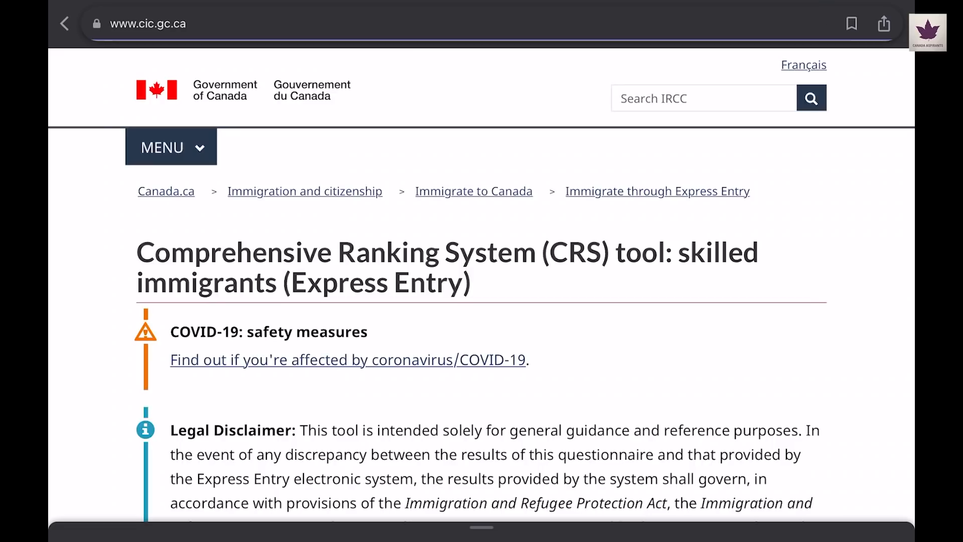
pyautogui.scroll(-3, 482, 286)
pyautogui.scroll(-14, 481, 285)
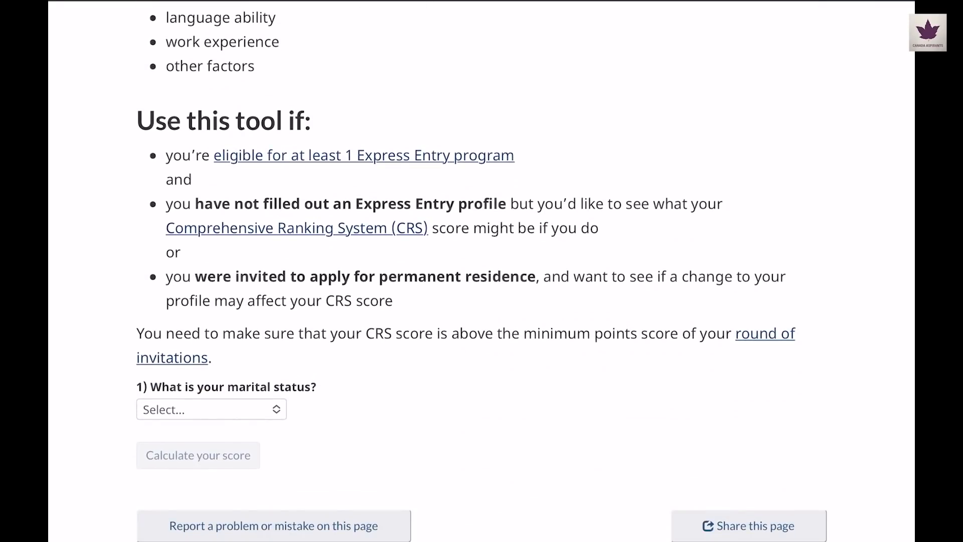
pyautogui.scroll(-2, 482, 285)
pyautogui.click(211, 340)
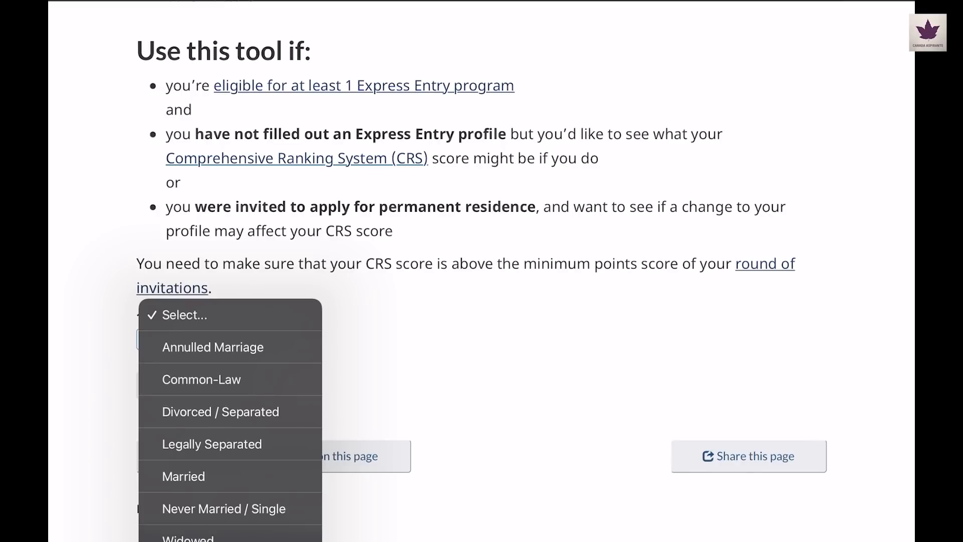
pyautogui.click(223, 509)
# Set the applicant's age to 26 years of age
pyautogui.scroll(-2, 482, 271)
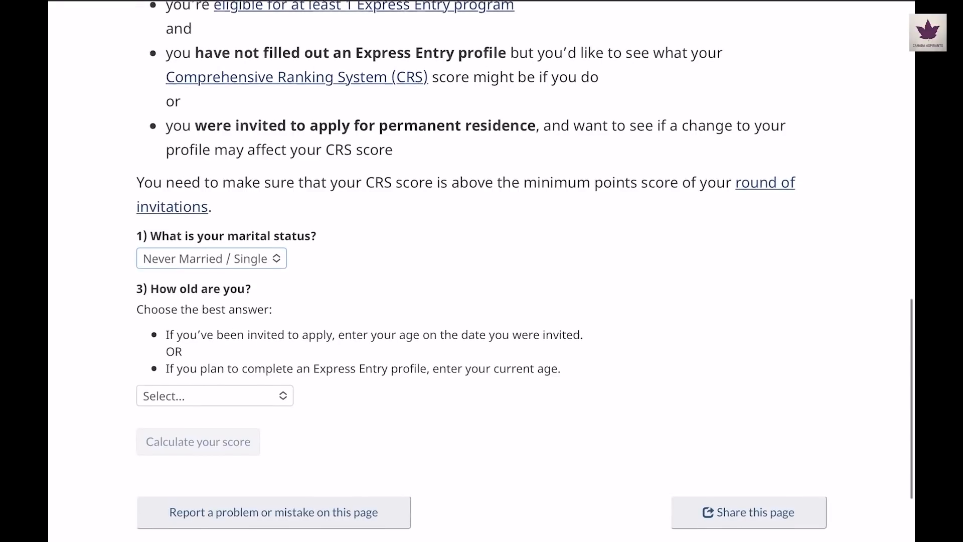
pyautogui.click(201, 394)
pyautogui.scroll(-5, 231, 289)
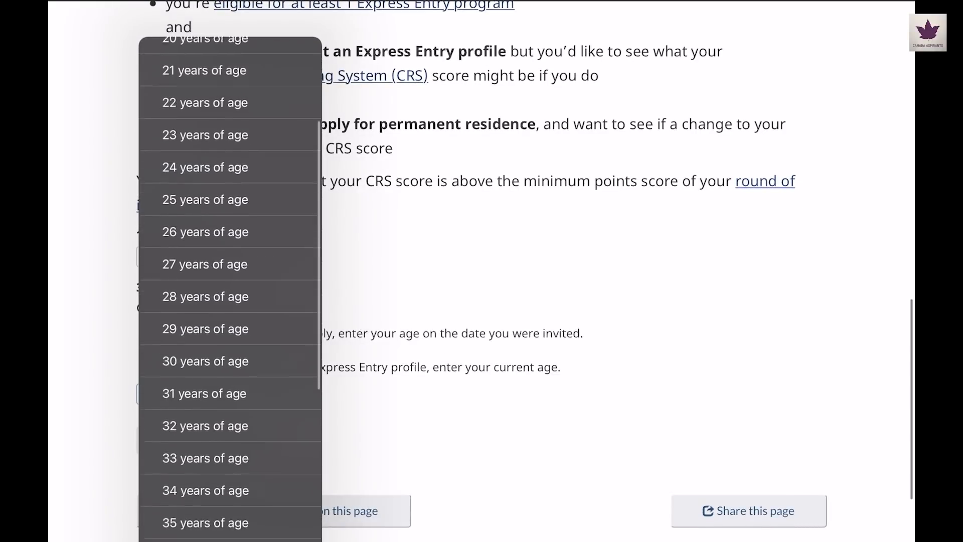
pyautogui.scroll(-3, 230, 289)
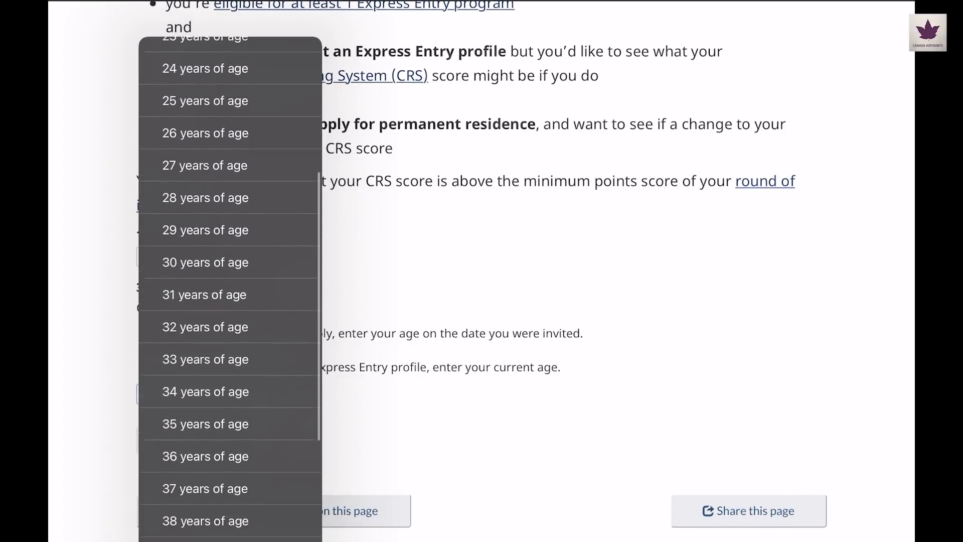
pyautogui.scroll(3, 231, 289)
pyautogui.click(206, 182)
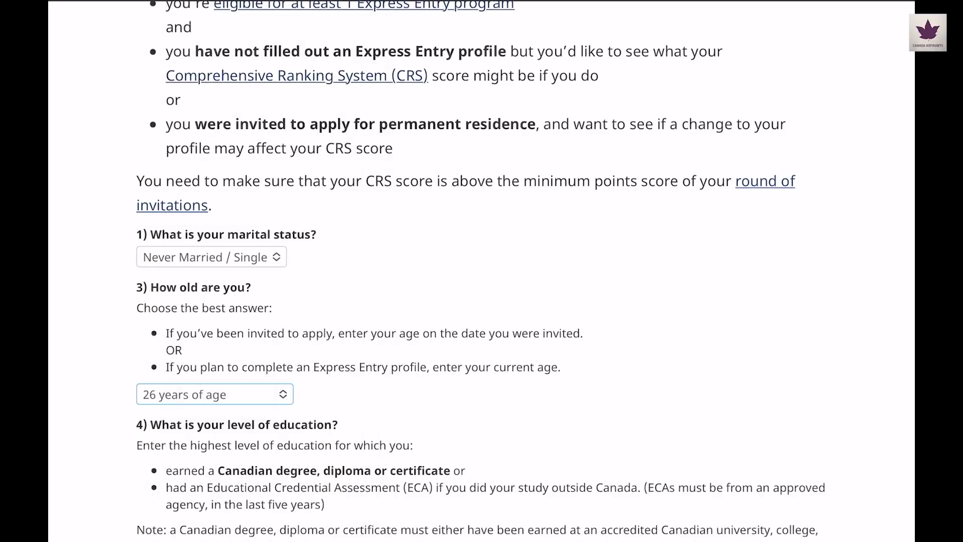
# Set the level of education to Bachelor's degree and answer No to having earned a Canadian degree, diploma or certificate
pyautogui.scroll(-4, 482, 271)
pyautogui.click(466, 411)
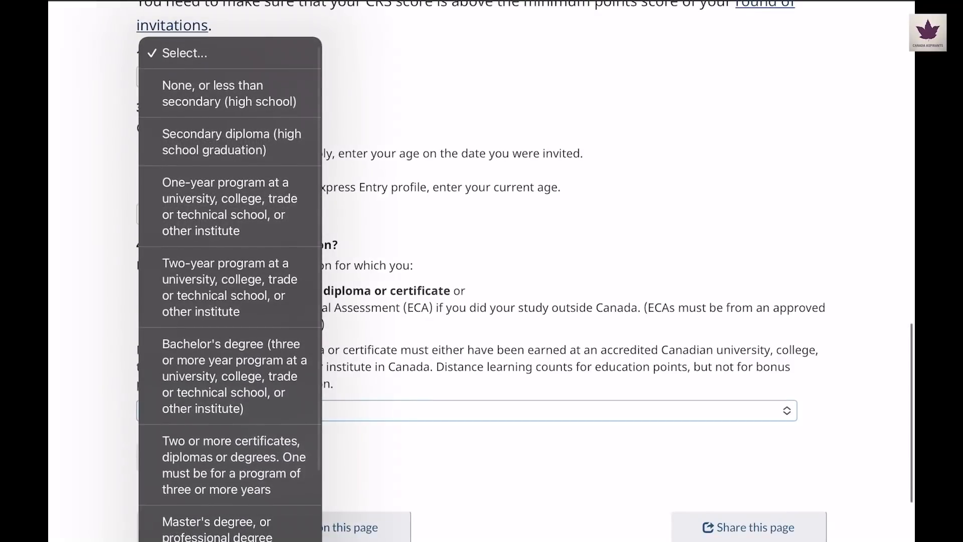
pyautogui.click(231, 380)
pyautogui.scroll(-3, 481, 271)
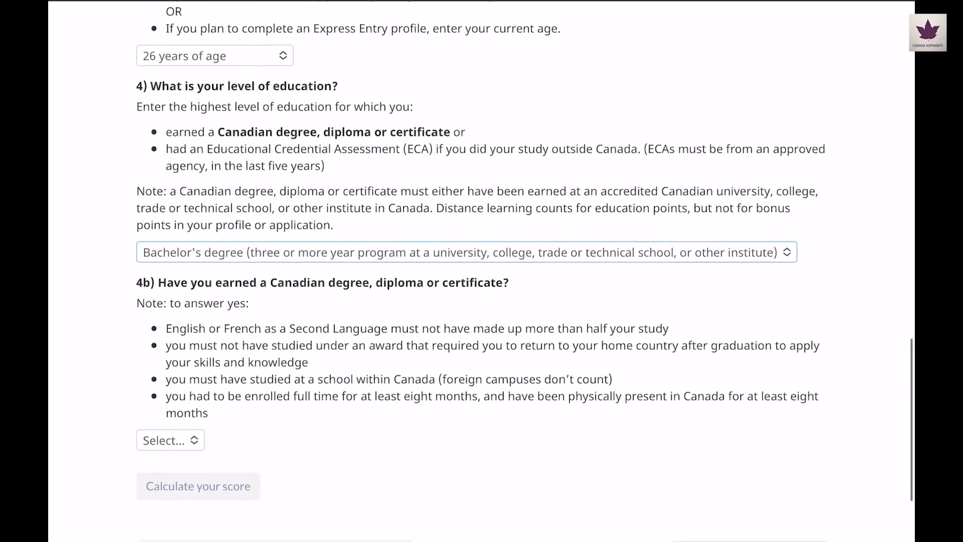
pyautogui.click(170, 440)
pyautogui.click(170, 498)
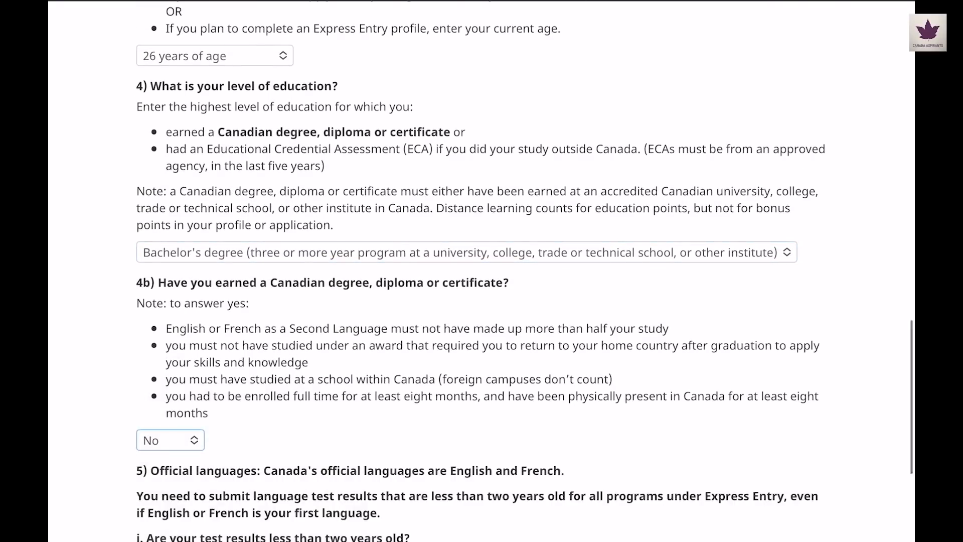
# Answer Yes to test results being less than two years old and choose IELTS as the first official language test
pyautogui.scroll(-3, 482, 271)
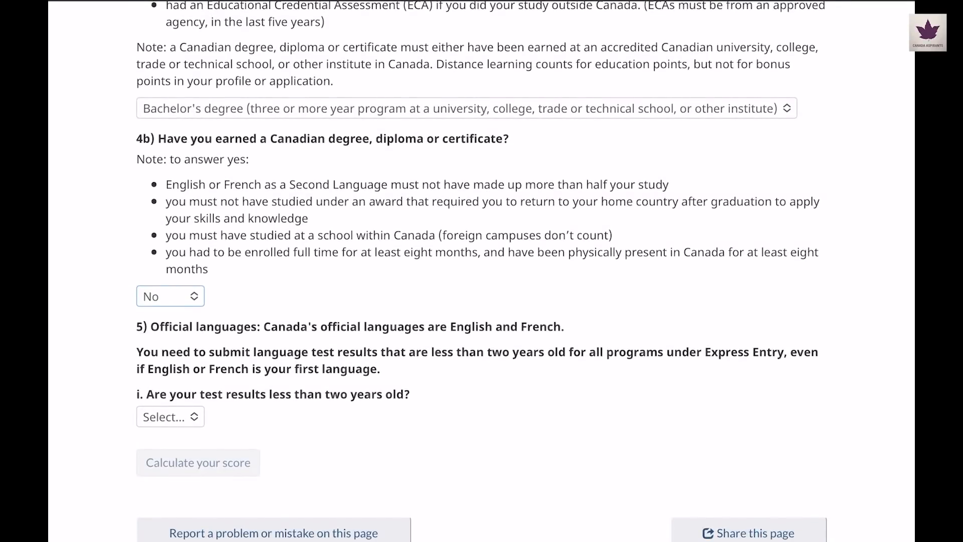
pyautogui.click(171, 416)
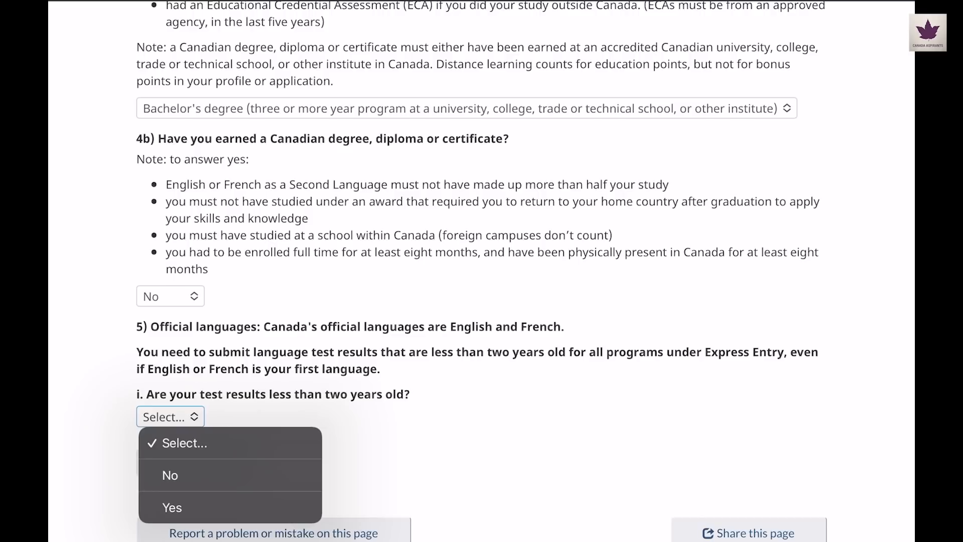
pyautogui.click(172, 507)
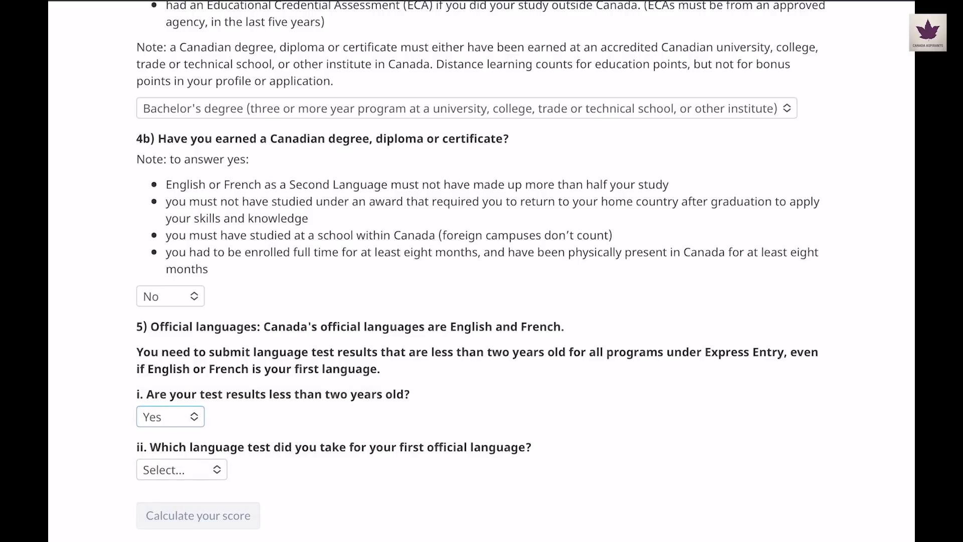
pyautogui.scroll(-2, 481, 271)
pyautogui.click(181, 384)
pyautogui.click(181, 437)
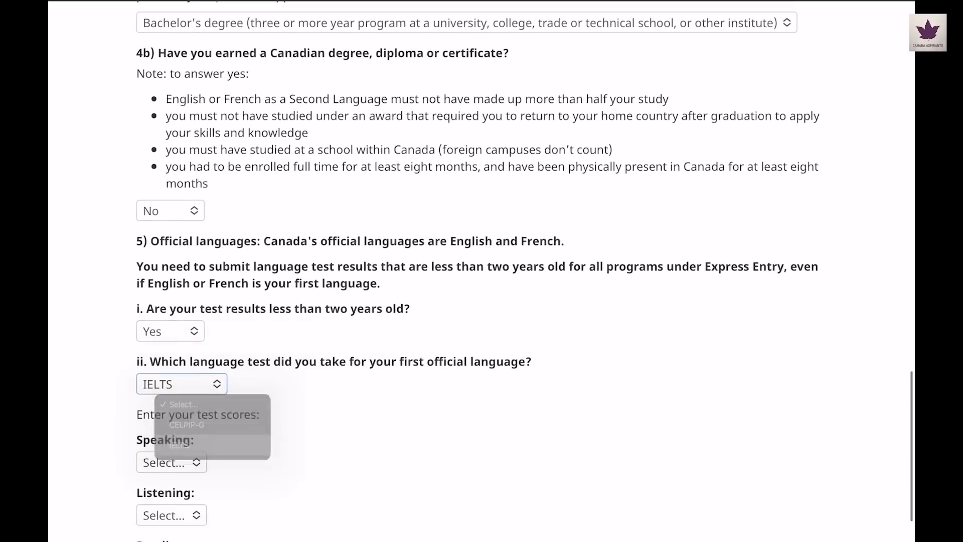
# Set the applicant's IELTS speaking score to 7.0 and the listening score to 7.5
pyautogui.click(171, 462)
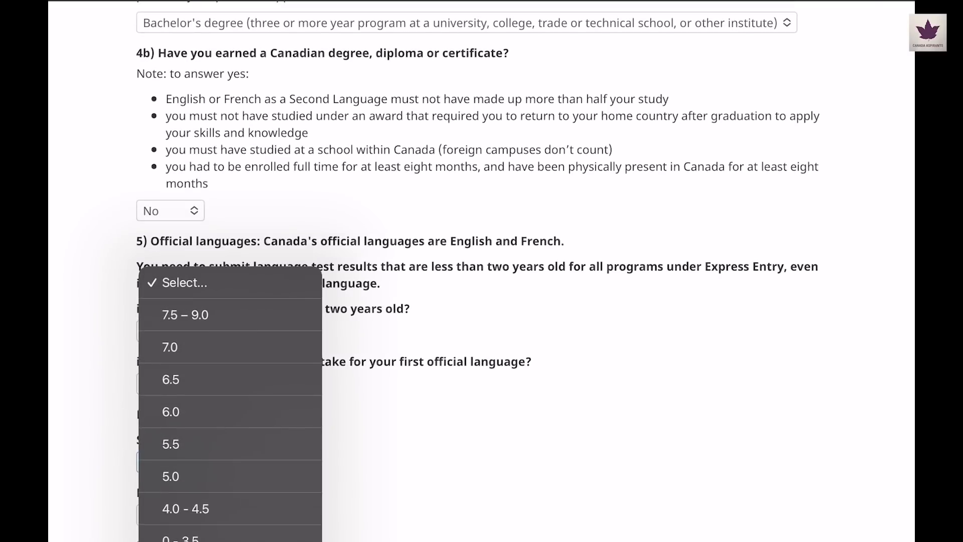
pyautogui.click(170, 347)
pyautogui.scroll(-3, 482, 271)
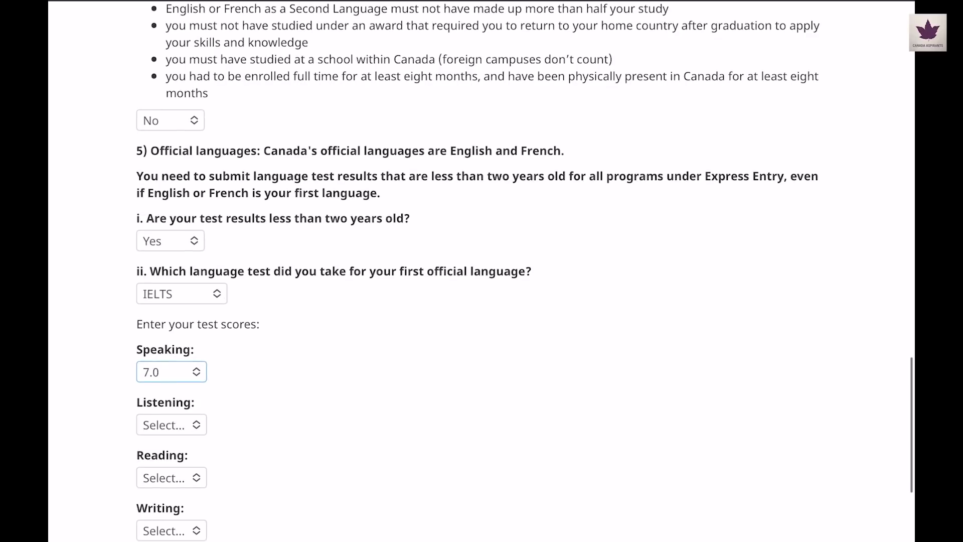
pyautogui.click(170, 424)
pyautogui.click(169, 377)
pyautogui.scroll(-2, 198, 401)
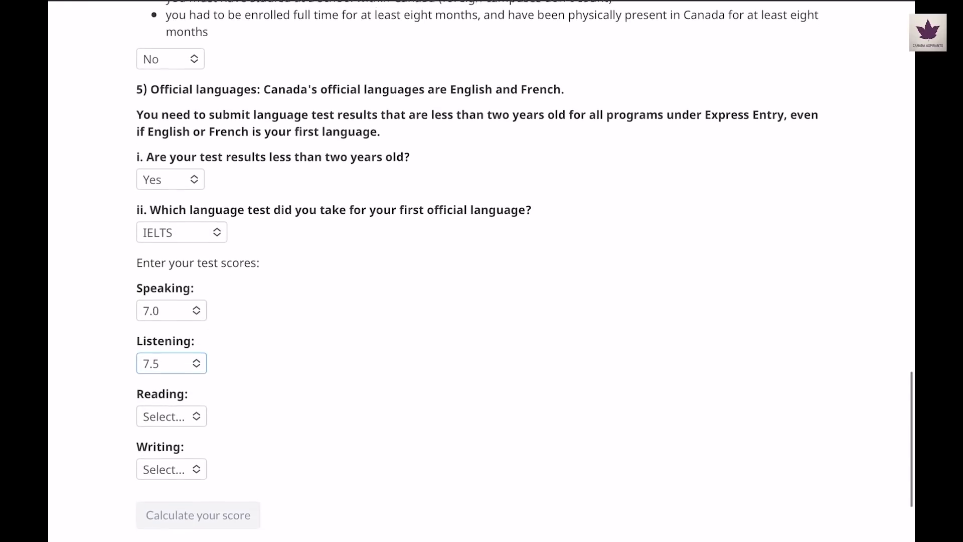
# Set the applicant's IELTS reading score to 7.0 - 7.5 and the writing score to 7.0
pyautogui.click(198, 414)
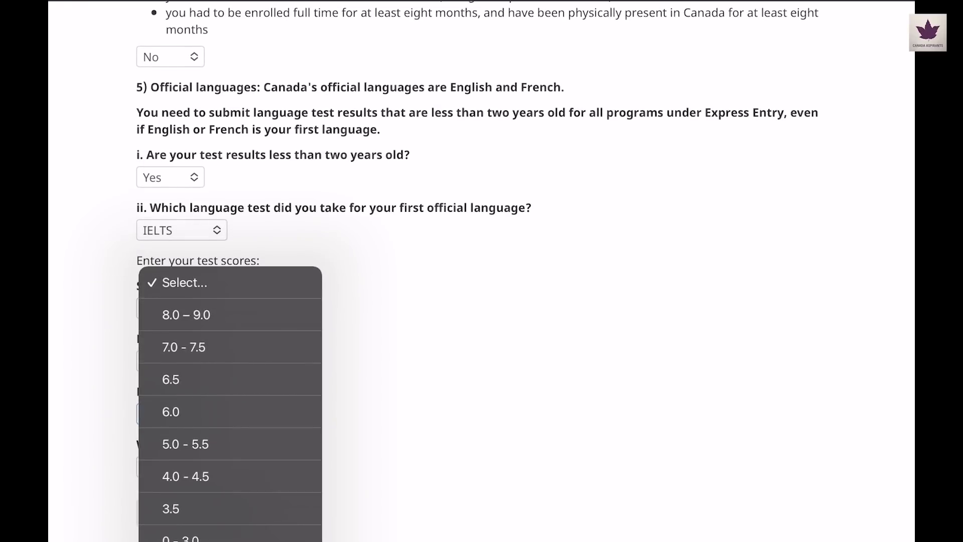
pyautogui.click(184, 347)
pyautogui.click(171, 467)
pyautogui.click(172, 342)
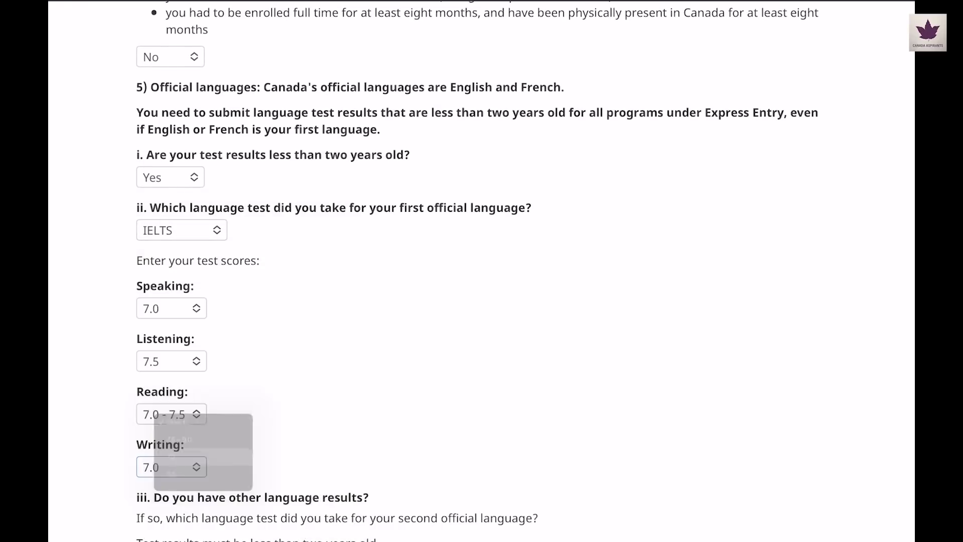
# Mark the second official language test as not applicable and set skilled work experience in Canada to None or less than a year
pyautogui.scroll(-5, 482, 301)
pyautogui.click(188, 381)
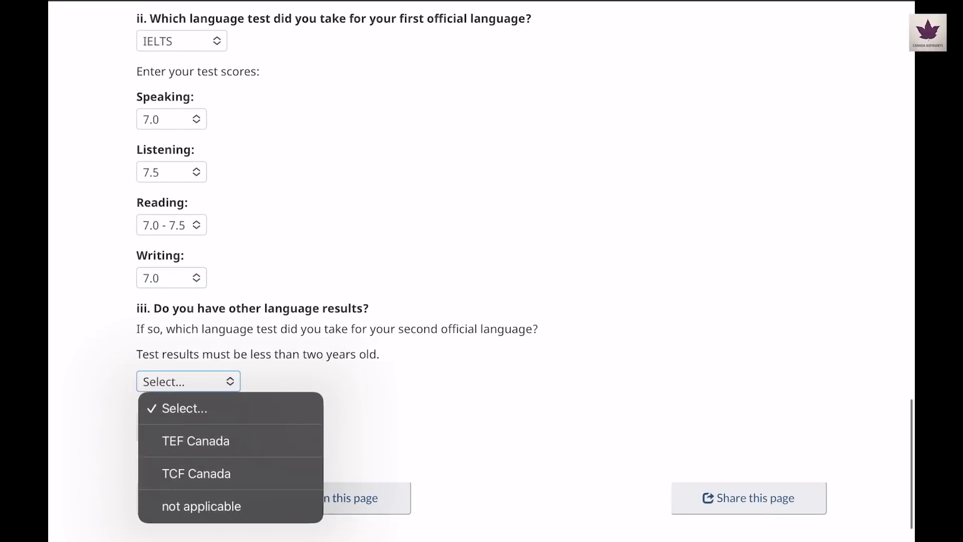
pyautogui.click(197, 505)
pyautogui.scroll(-1, 461, 271)
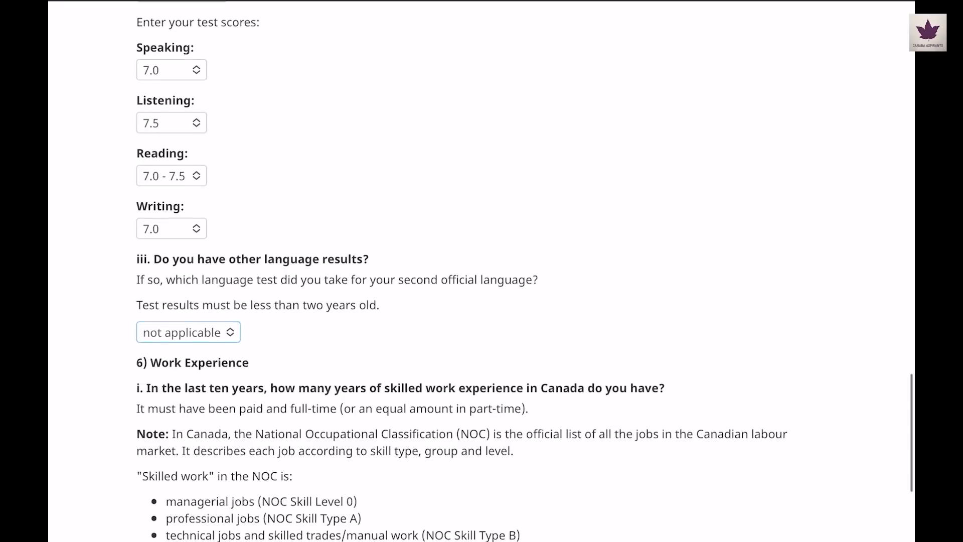
pyautogui.scroll(-3, 461, 270)
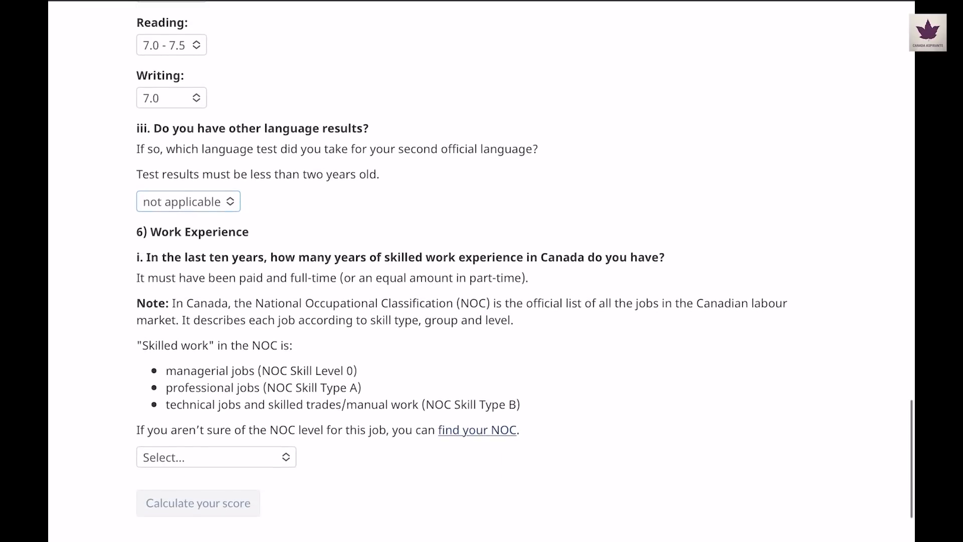
pyautogui.click(216, 444)
pyautogui.click(225, 384)
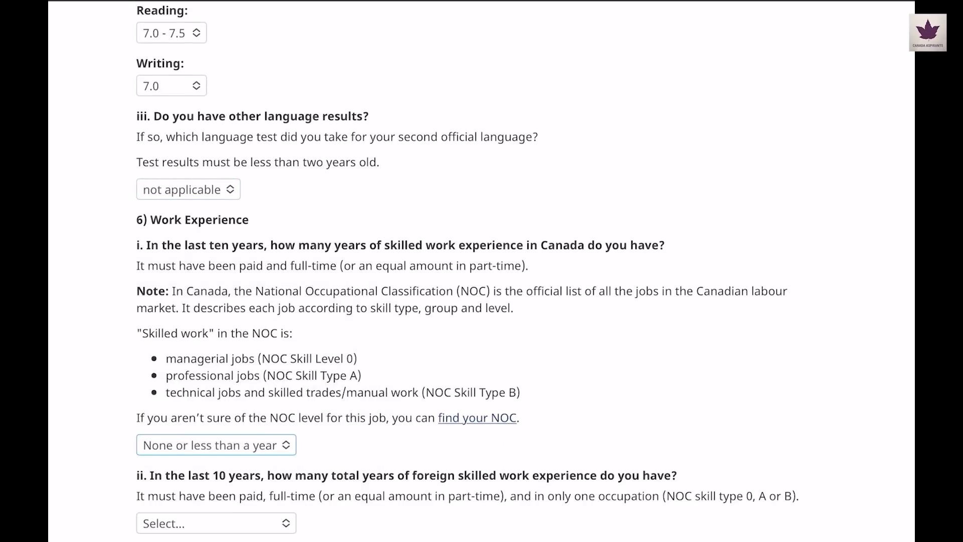
# Set the foreign skilled work experience to 2 years and answer No to having a Canadian certificate of qualification
pyautogui.scroll(-3, 462, 271)
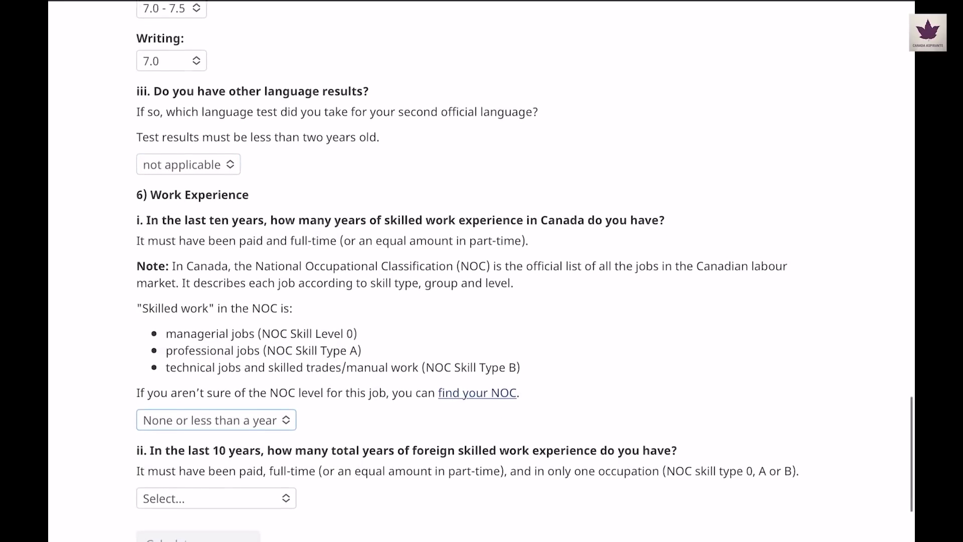
pyautogui.click(216, 419)
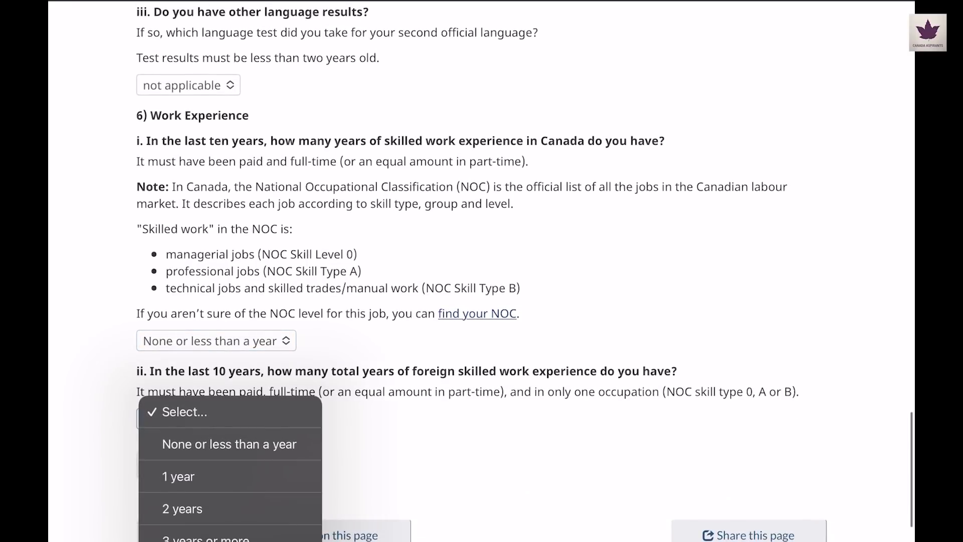
pyautogui.click(182, 508)
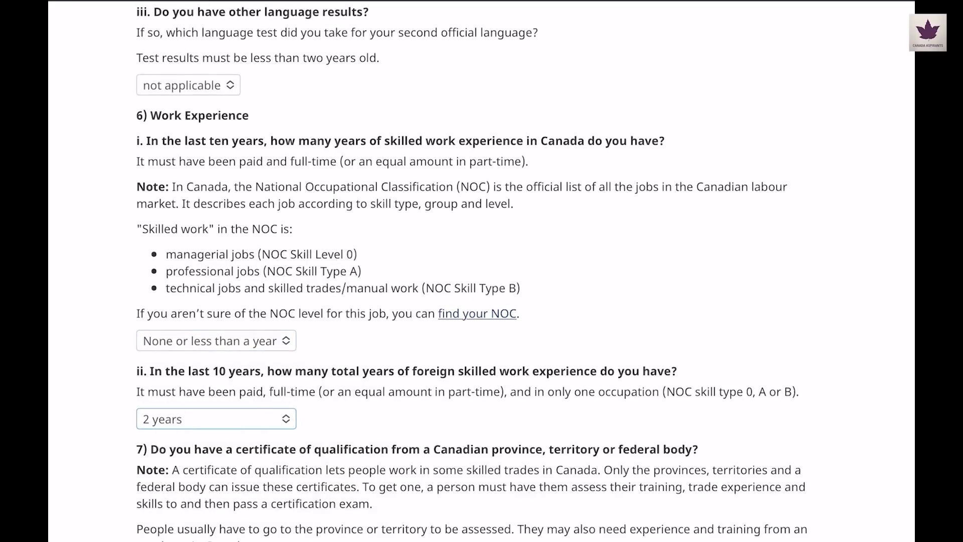
pyautogui.scroll(-2, 462, 271)
pyautogui.scroll(-2, 461, 270)
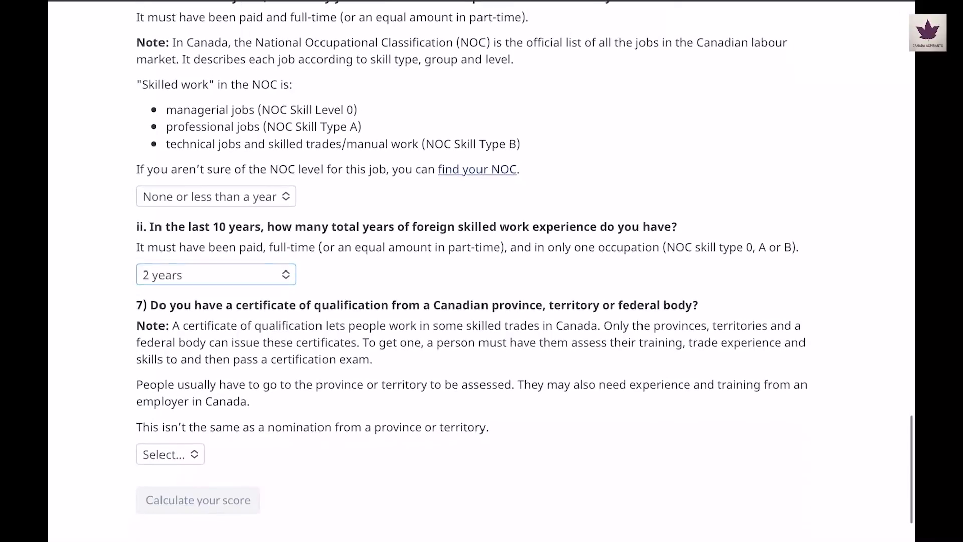
pyautogui.click(170, 454)
pyautogui.click(168, 507)
# Answer No to having a valid job offer and No to having a provincial or territorial nomination certificate
pyautogui.scroll(-8, 461, 271)
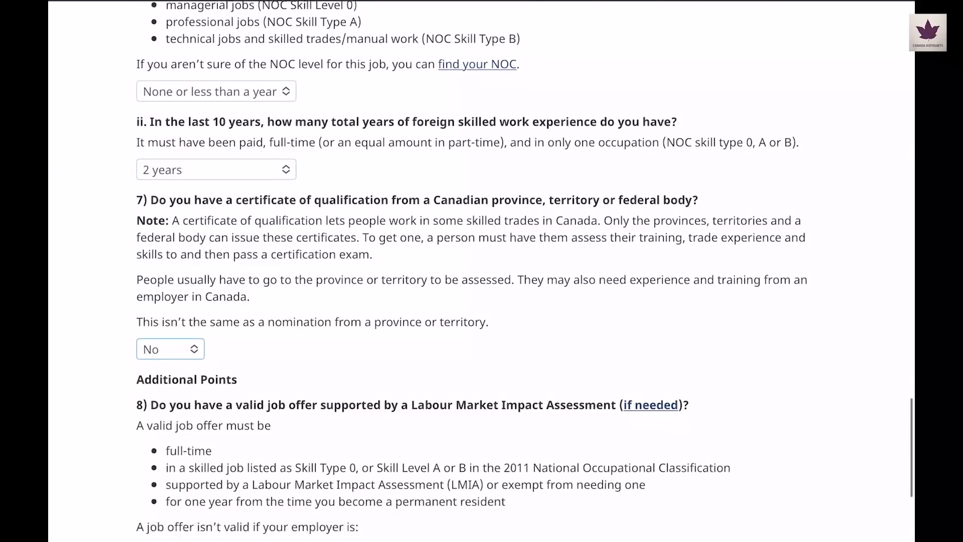
pyautogui.click(170, 466)
pyautogui.click(170, 475)
pyautogui.click(170, 466)
pyautogui.click(168, 507)
pyautogui.scroll(-2, 461, 270)
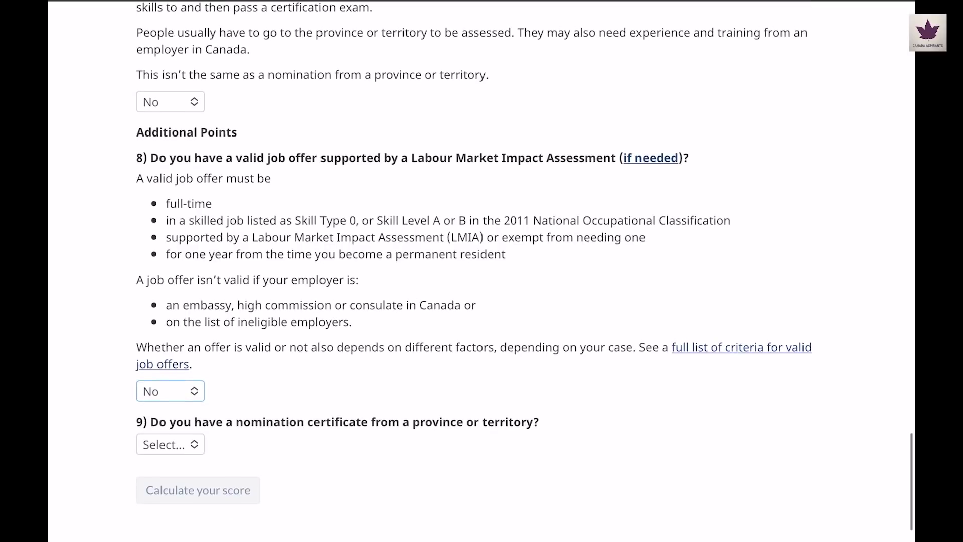
pyautogui.click(170, 444)
pyautogui.click(167, 501)
# Answer No to having a brother or sister in Canada who is a citizen or permanent resident
pyautogui.scroll(-6, 462, 271)
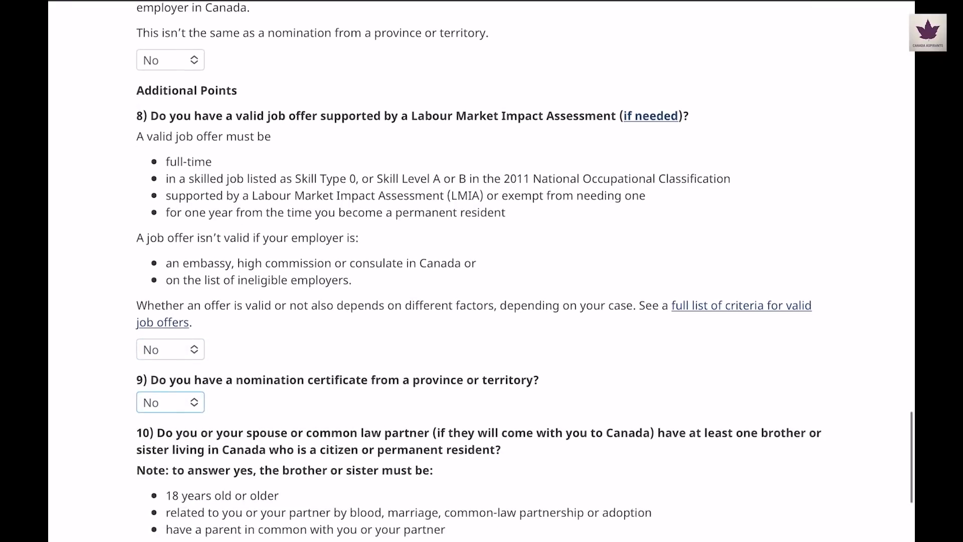
pyautogui.click(170, 393)
pyautogui.click(168, 453)
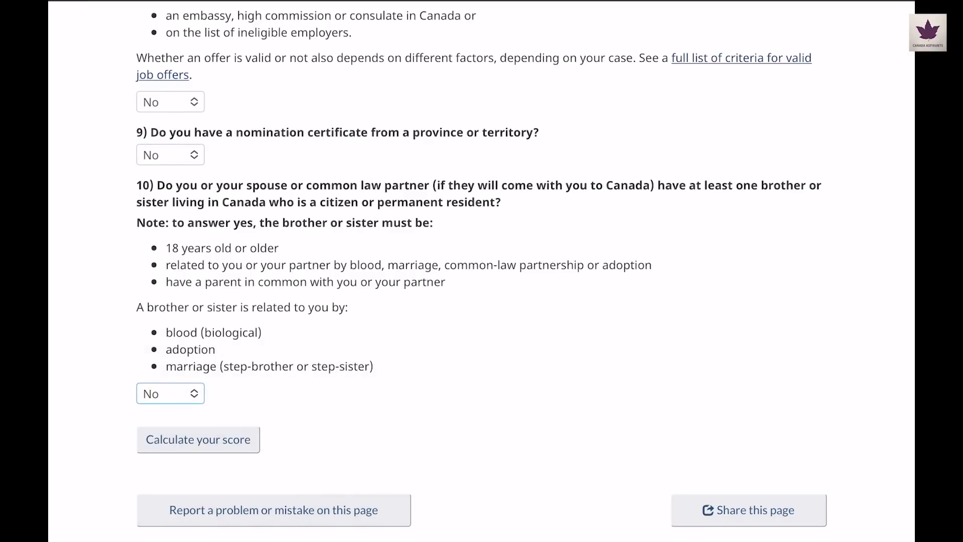
# Calculate the single applicant's CRS score and view the additional points and grand total in the results
pyautogui.click(198, 439)
pyautogui.scroll(-10, 482, 271)
pyautogui.scroll(-15, 481, 271)
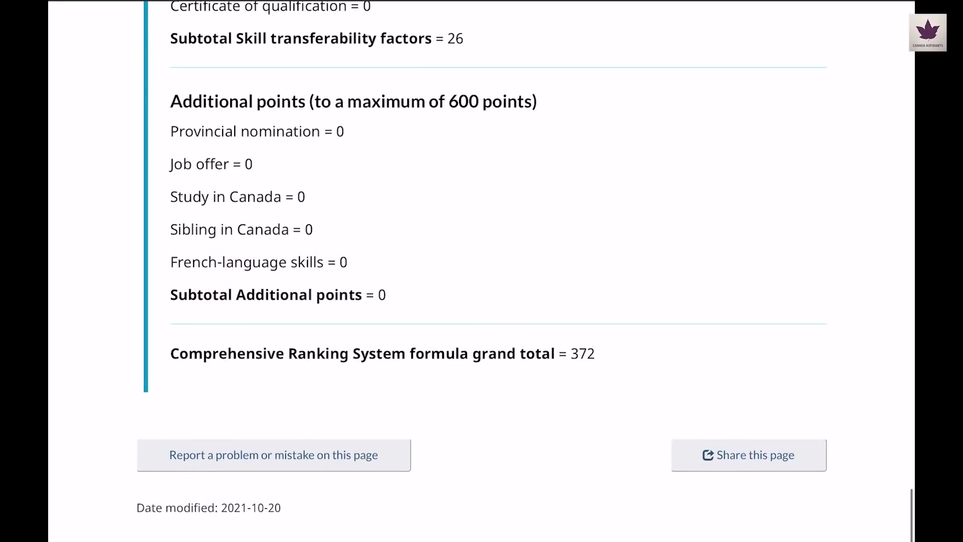